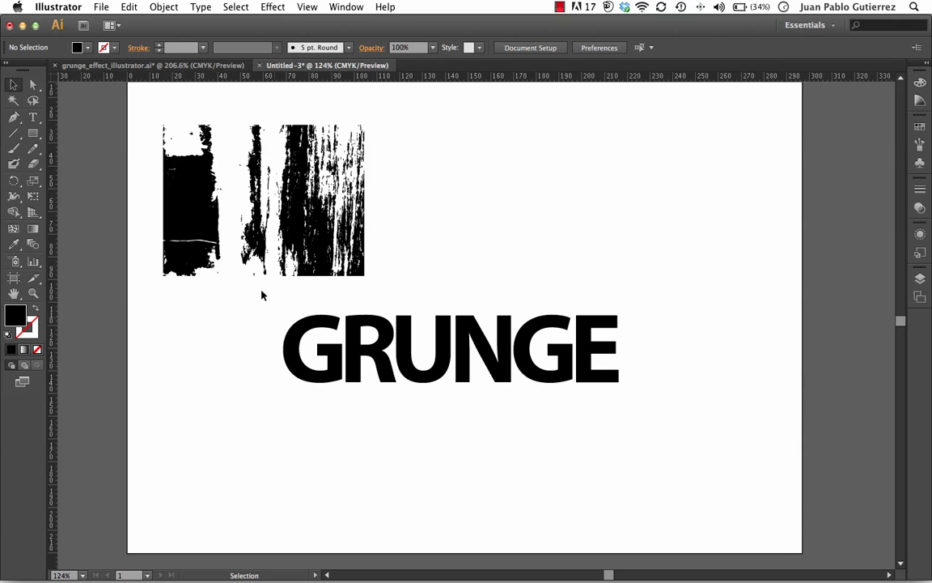
Step: Fill the grunge texture with white and place two copies of it side by side over the lower half of the GRUNGE text
left_click(204, 226)
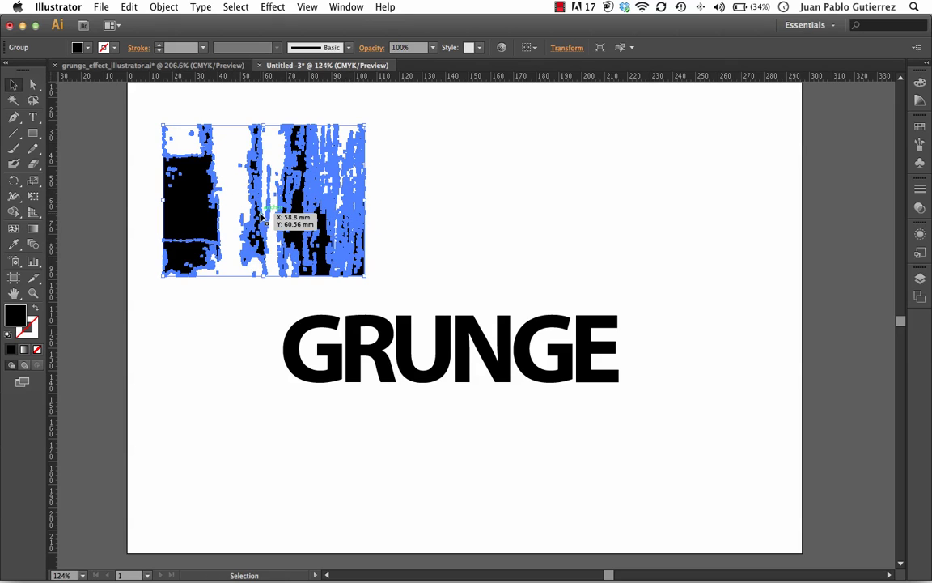
left_click(920, 125)
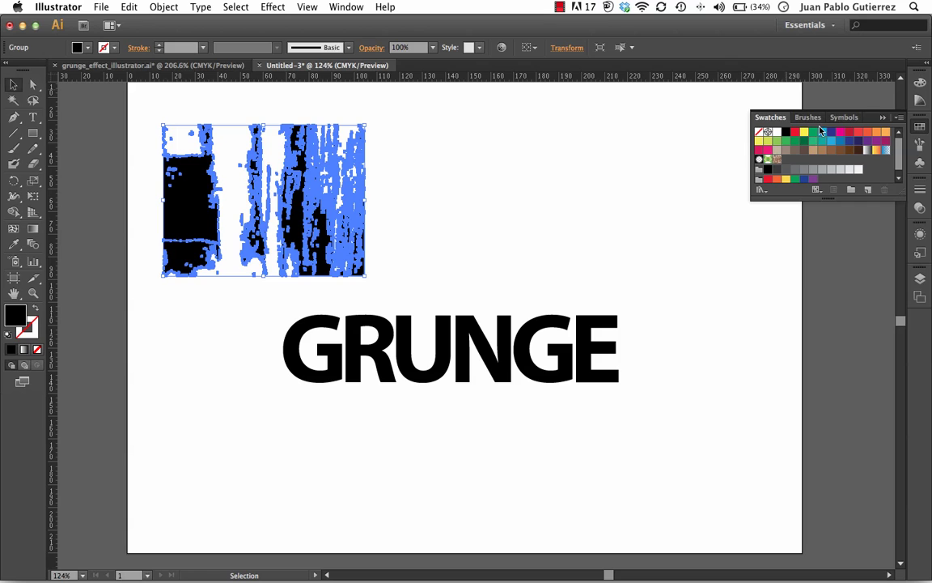
left_click(774, 131)
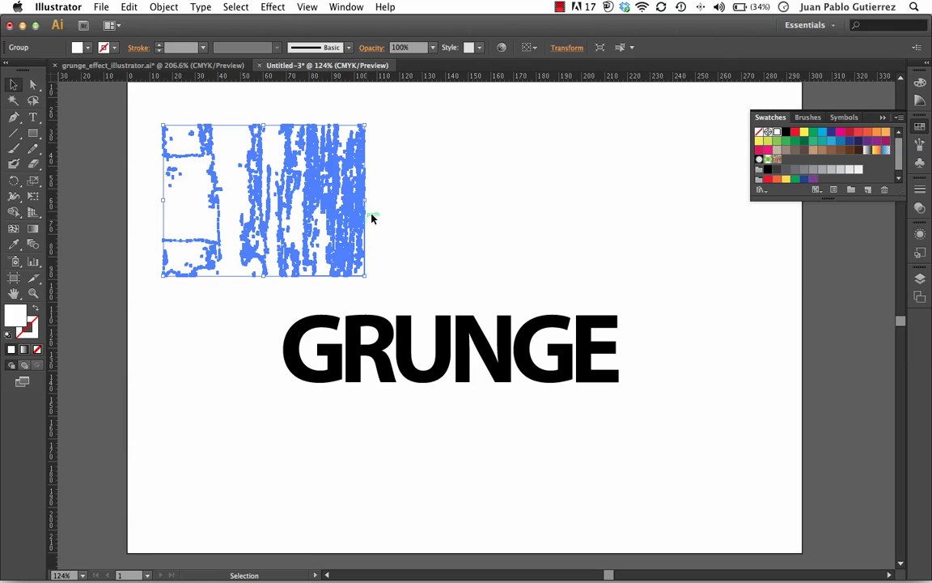
left_click_drag(320, 213, 601, 427)
left_click(393, 432)
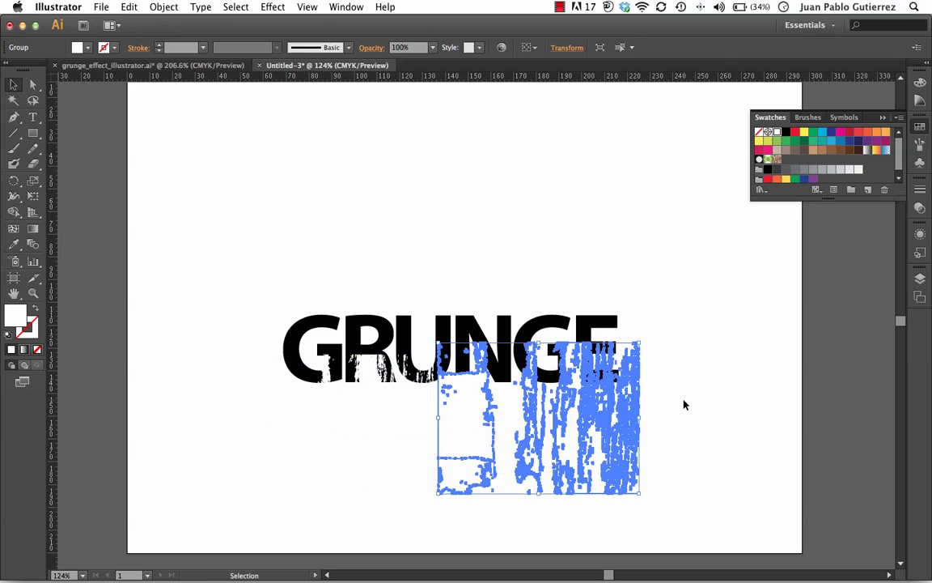
left_click(683, 404)
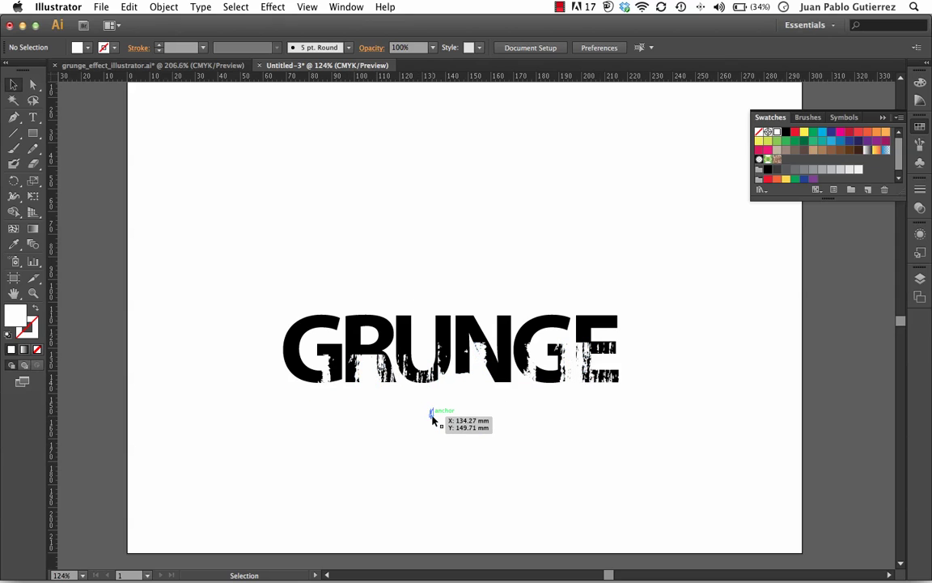
Step: Draw a large rectangle around the text and textures, fill it with C=20 M=0 Y=100 K=0, and send it to the back
key("m")
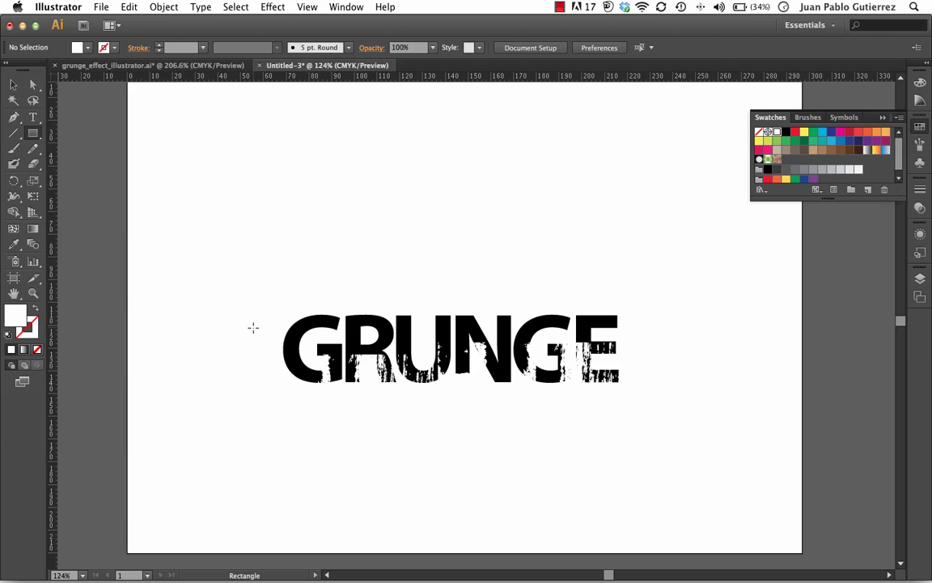
key("ctrl+y")
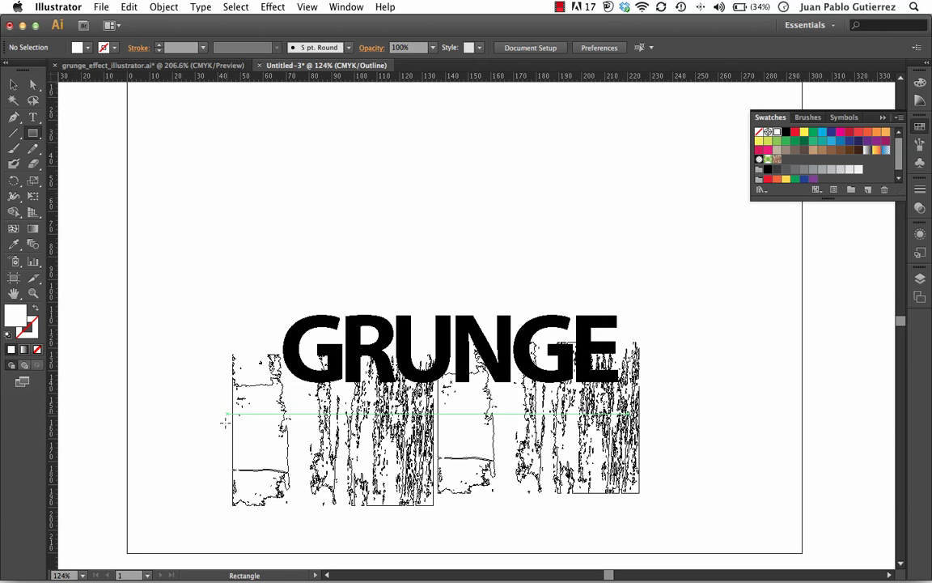
key("ctrl+y")
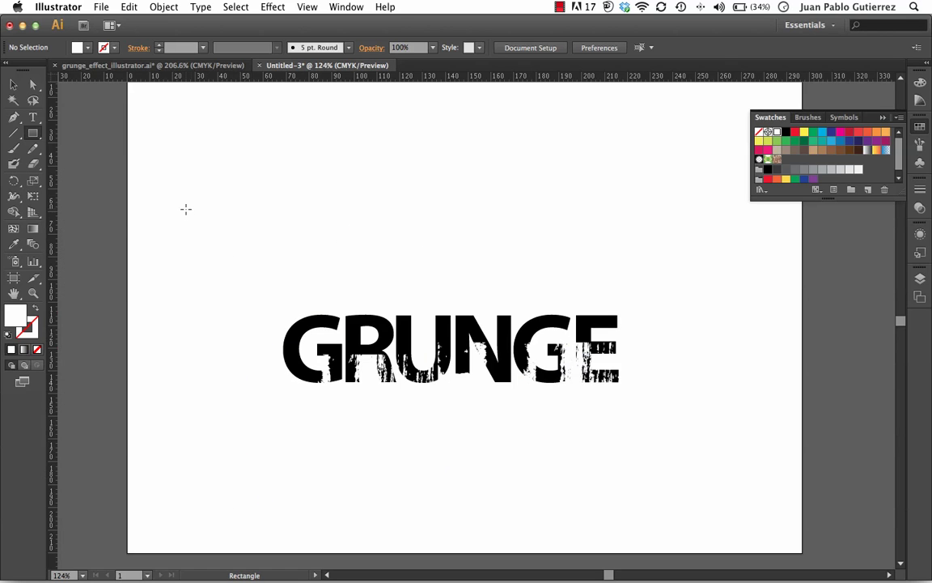
left_click_drag(186, 209, 720, 492)
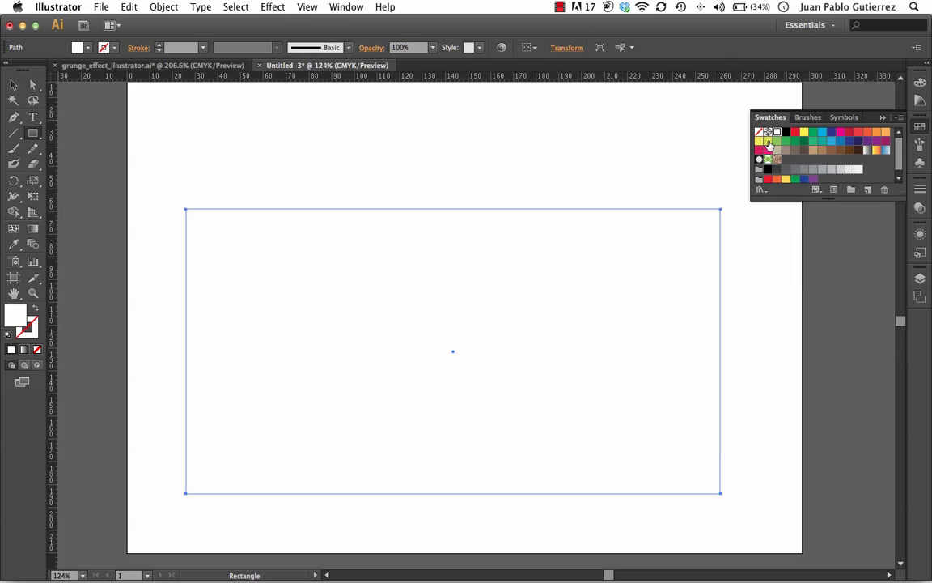
left_click(768, 142)
key("ctrl+shift+bracketleft")
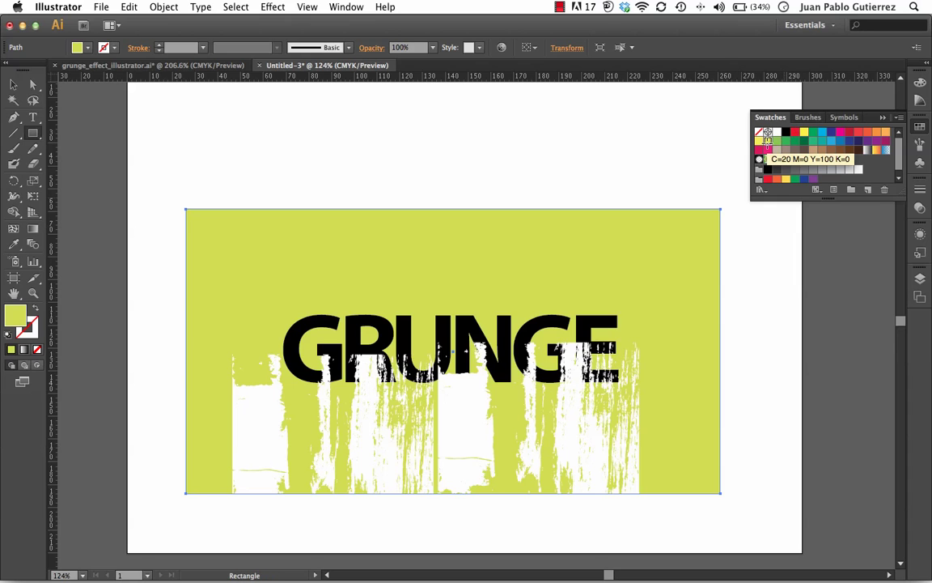
key("v")
left_click(580, 131)
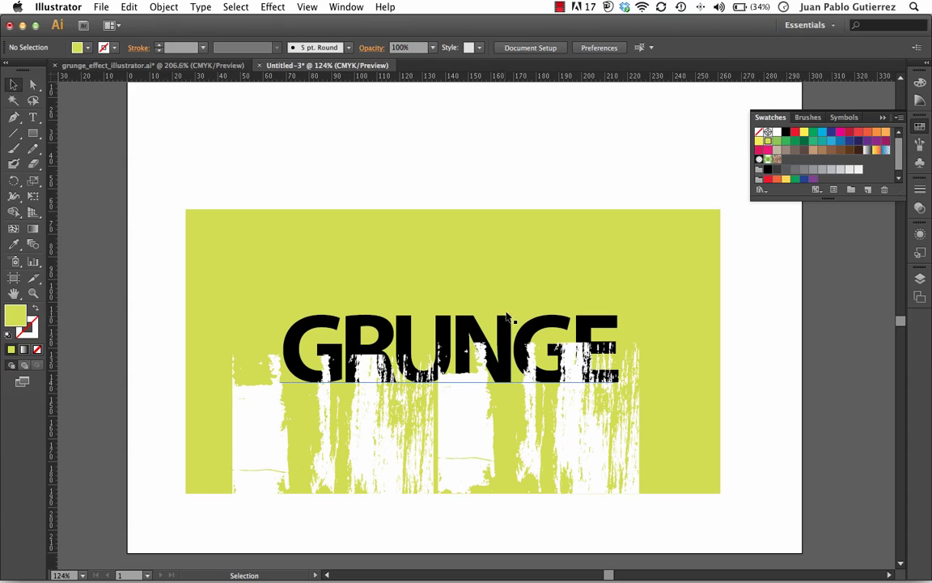
Step: Delete the lime background rectangle and the white texture copy over the end of the GRUNGE text
left_click(219, 296)
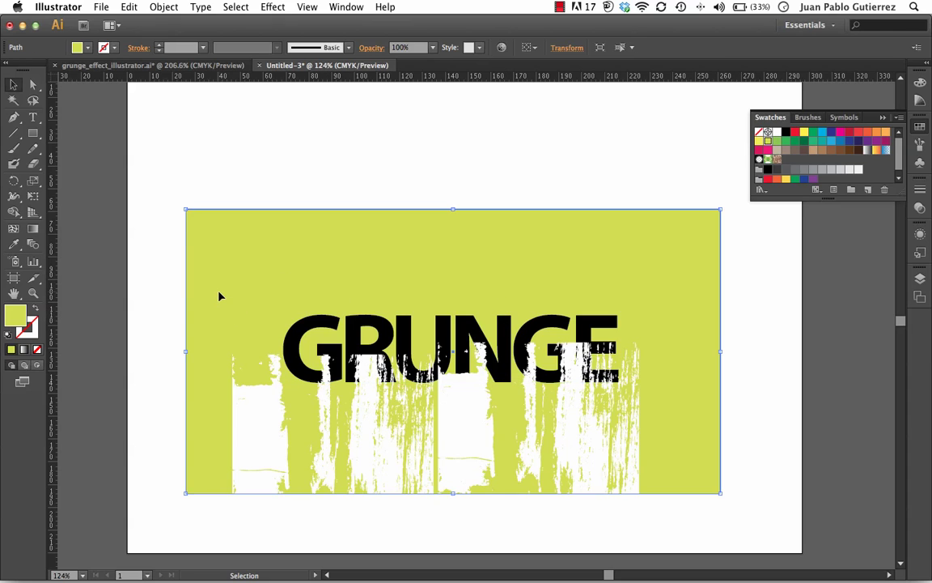
key("Delete")
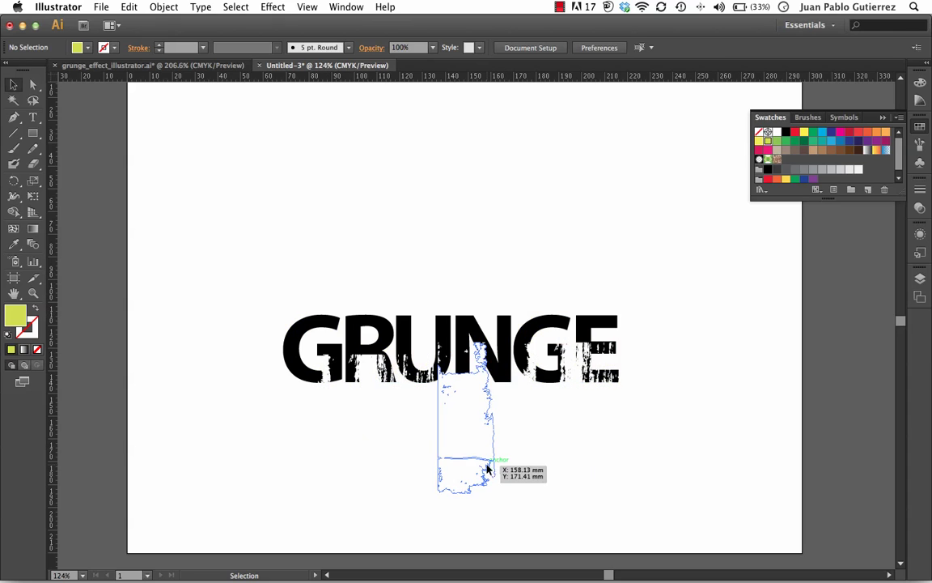
left_click(485, 462)
key("Delete")
Step: Fill the remaining grunge texture with black and move it above the GRUNGE text, near the artboard's upper-left corner
left_click(406, 446)
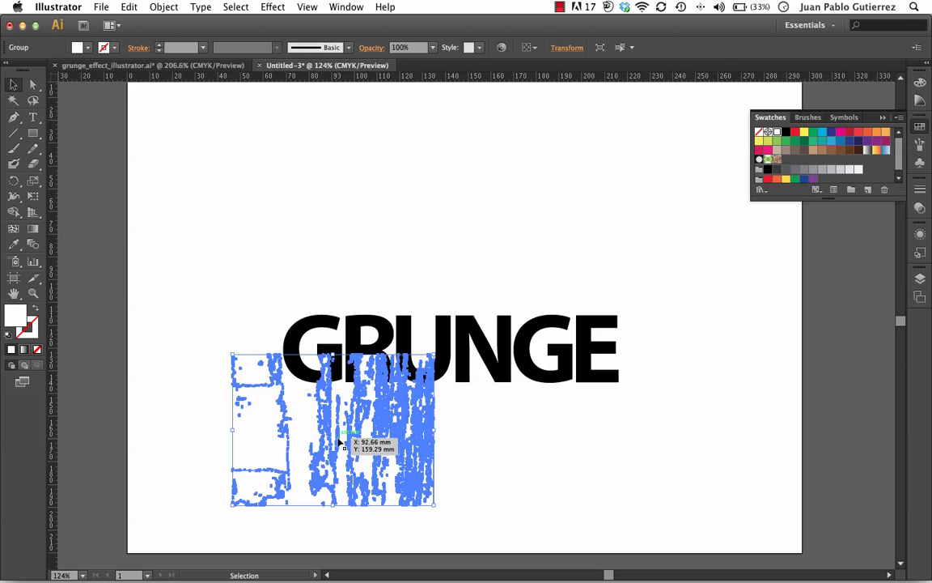
left_click(786, 131)
left_click_drag(399, 438, 339, 209)
left_click(504, 216)
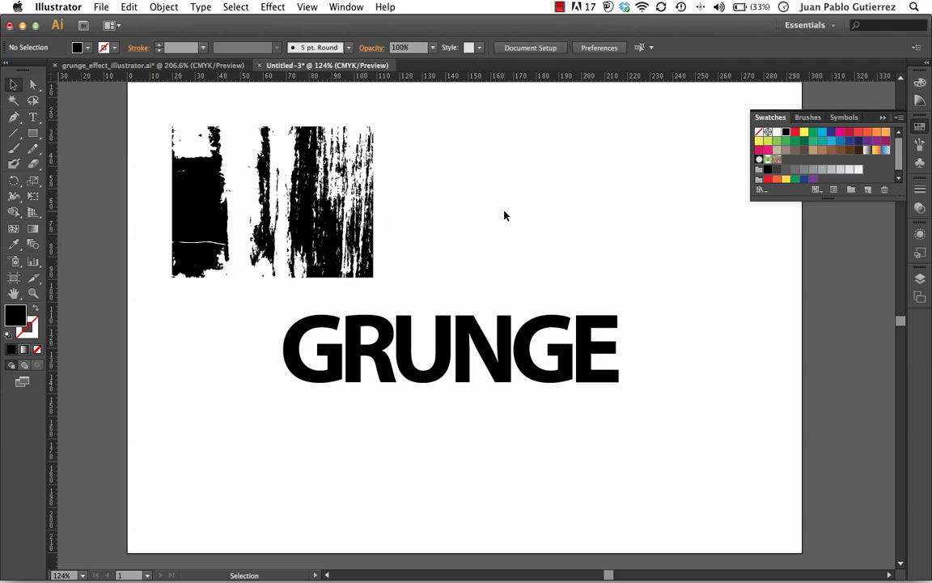
Step: Rotate the grunge texture 90 degrees clockwise and move it up, clear of the GRUNGE text
left_click(356, 230)
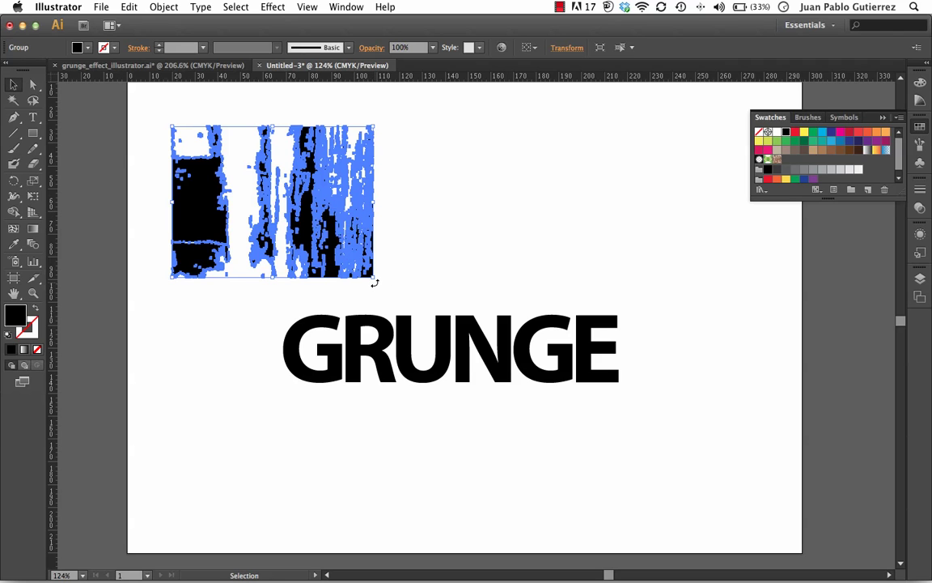
left_click_drag(374, 283, 205, 258)
left_click(355, 228)
left_click(379, 237)
left_click(259, 263)
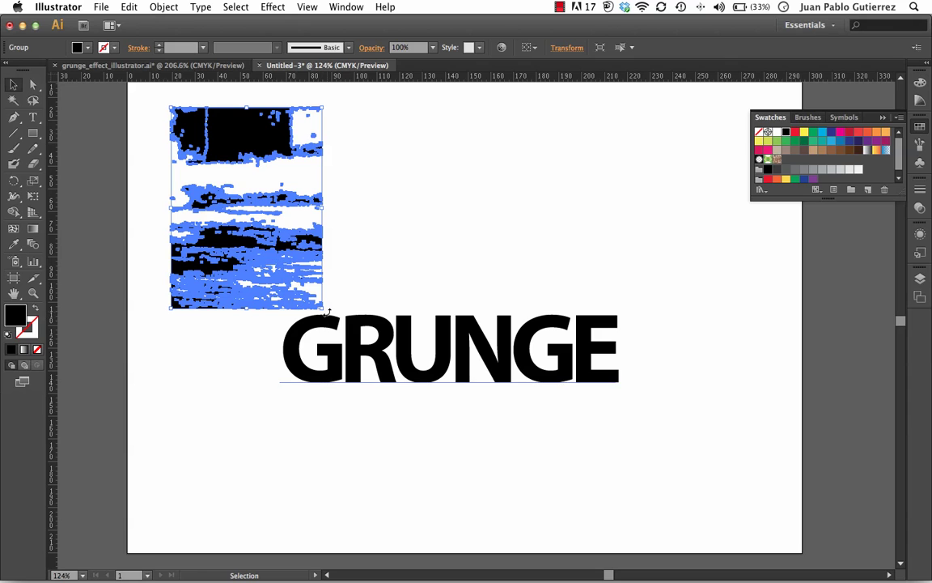
left_click_drag(265, 261, 257, 237)
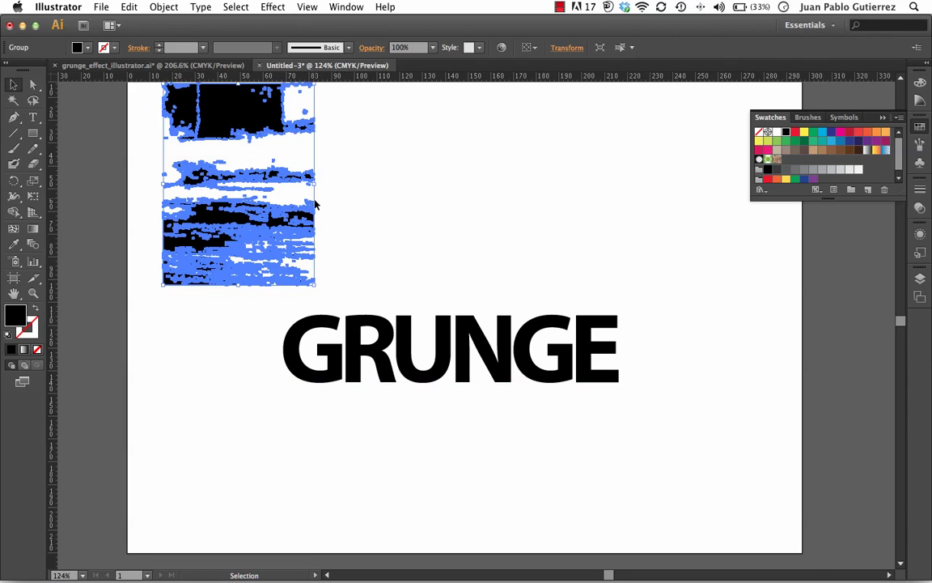
Step: Move the GRUNGE text slightly down and to the right, farther from the texture
key("space")
left_click_drag(343, 201, 356, 240)
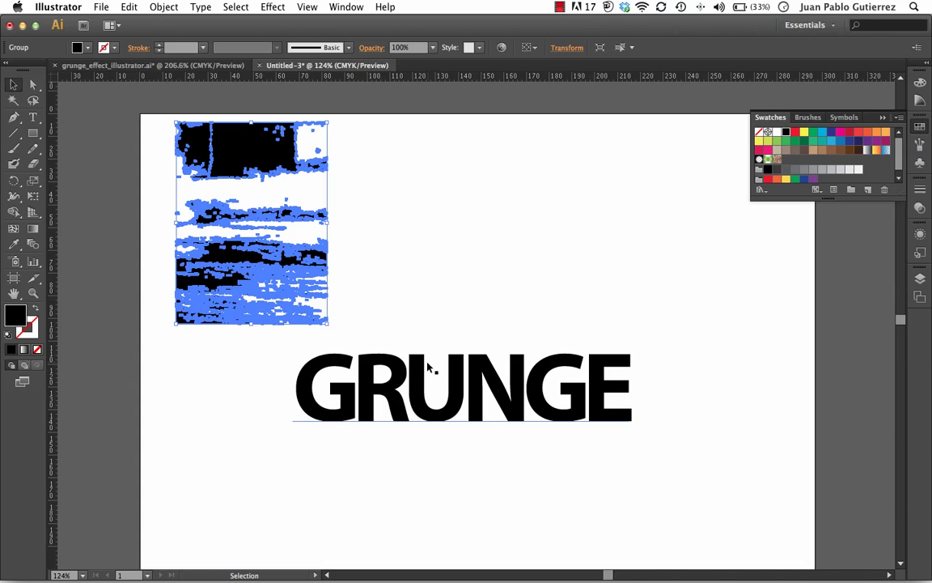
left_click_drag(508, 406, 519, 425)
left_click(464, 276)
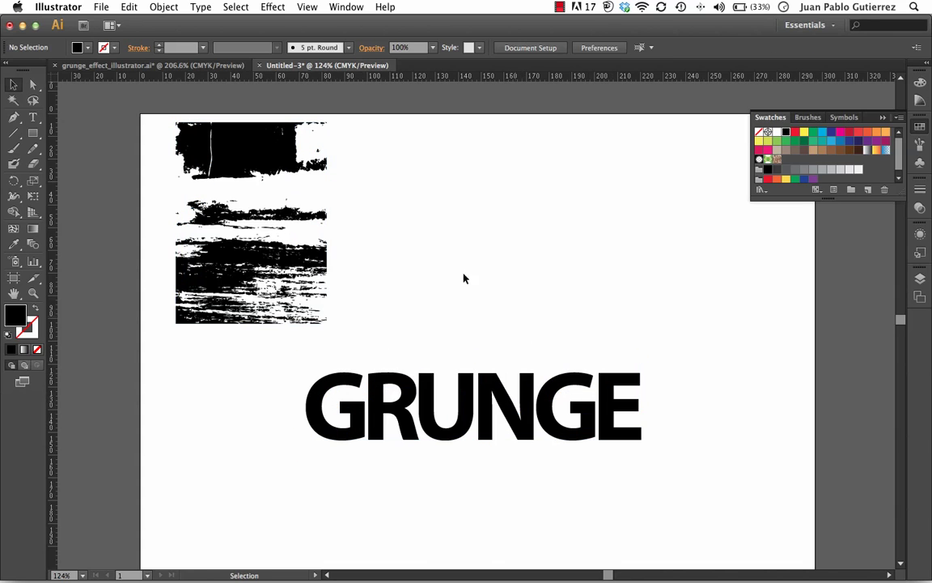
Step: Move the rotated grunge texture slightly down and left, keeping it above the GRUNGE text
left_click(322, 265)
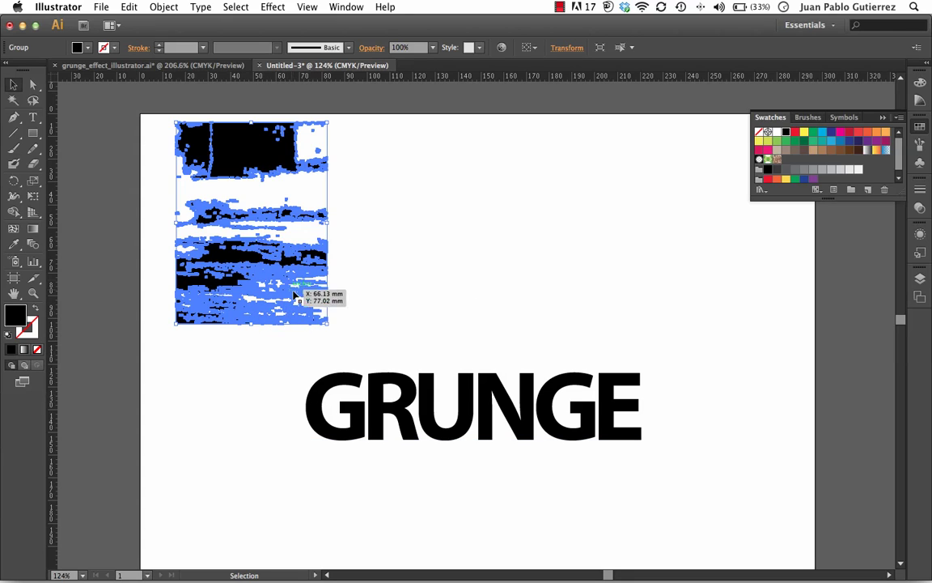
left_click(479, 258)
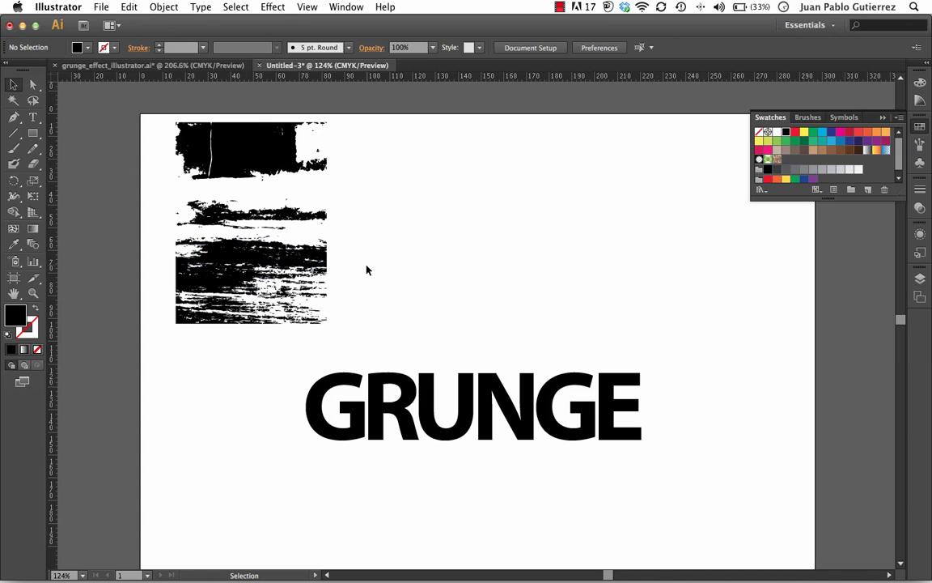
left_click_drag(219, 261, 208, 283)
left_click(486, 279)
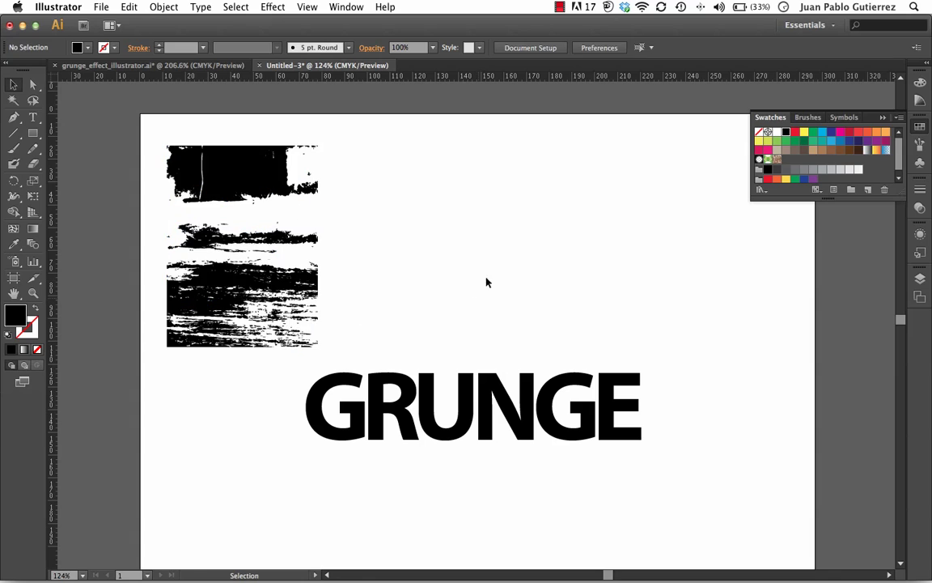
left_click(311, 240)
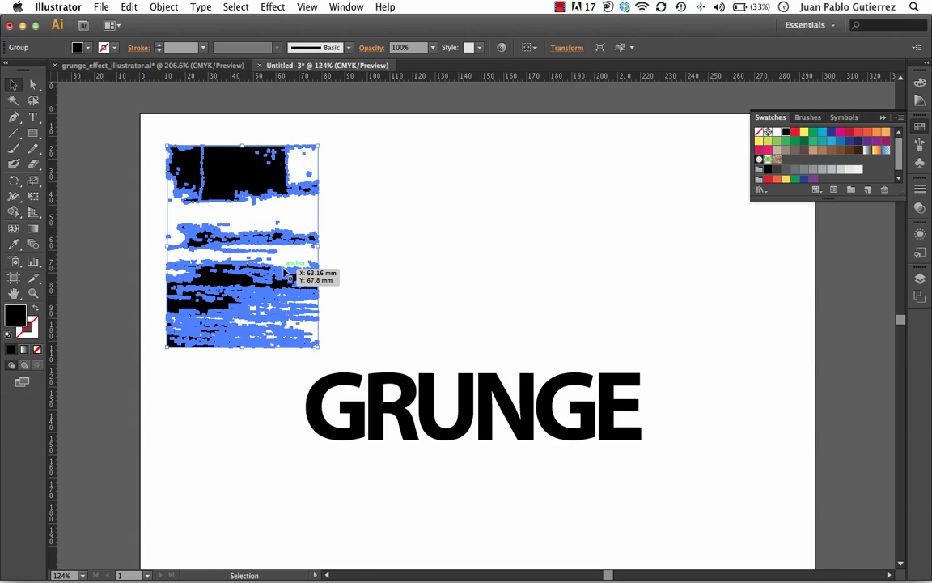
left_click(409, 259)
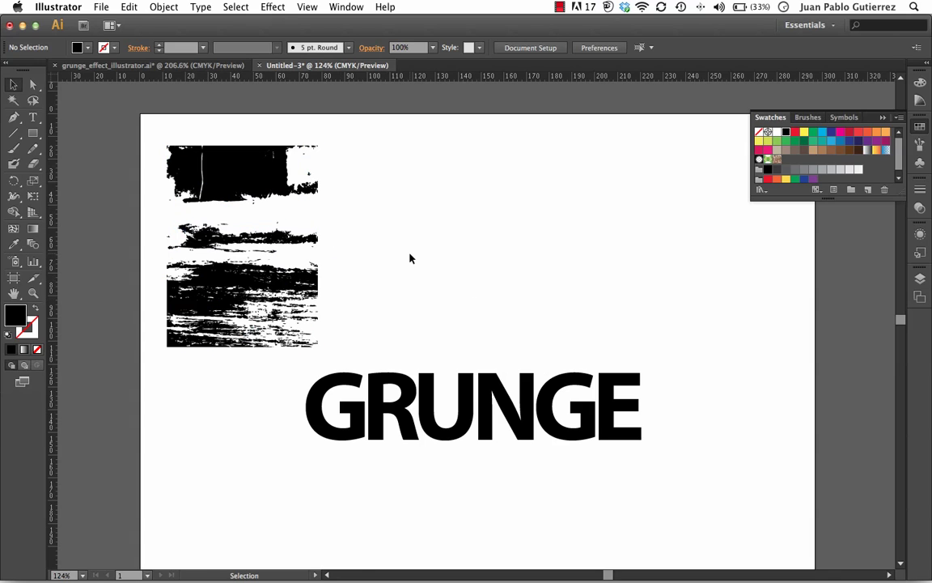
Step: Select the GRUNGE text and show the Transparency settings as a floating panel beside the artwork
left_click(500, 411)
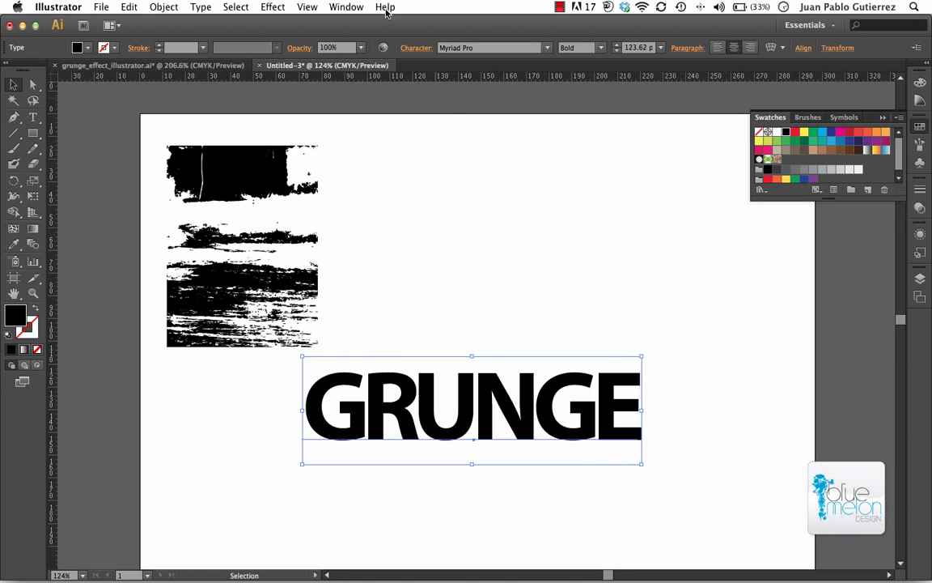
left_click(348, 7)
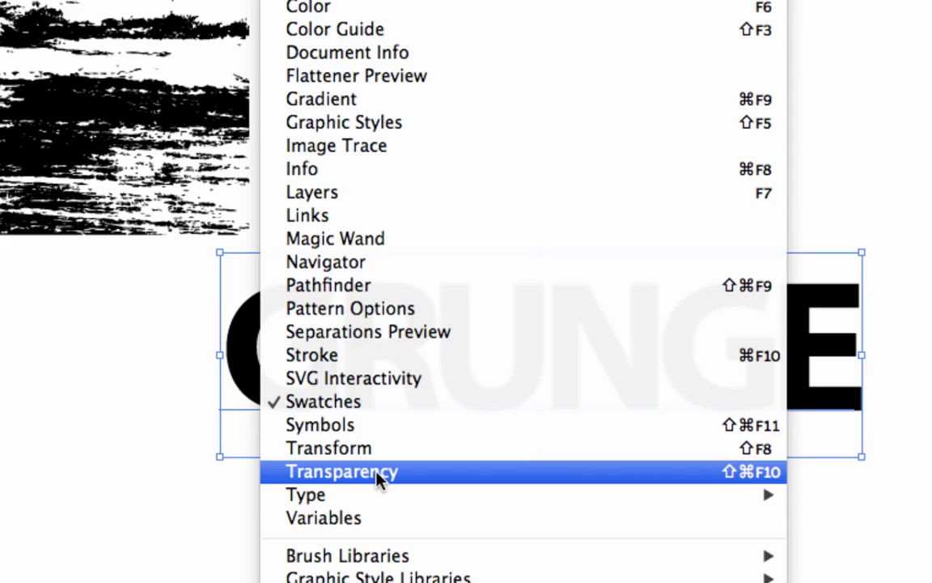
left_click(377, 474)
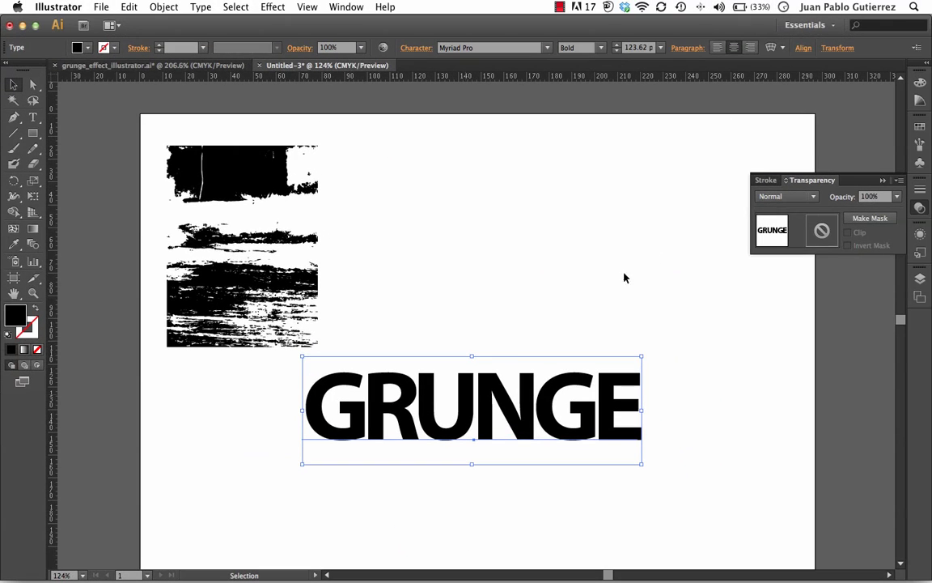
left_click_drag(812, 179, 572, 191)
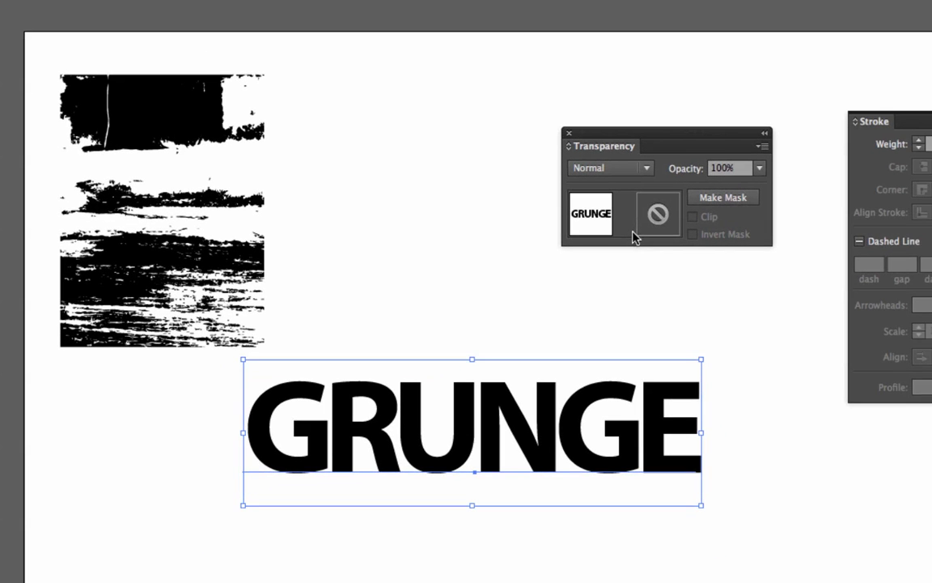
Step: Make an opacity mask for the GRUNGE text and check the hidden text in Outline view
left_click(717, 199)
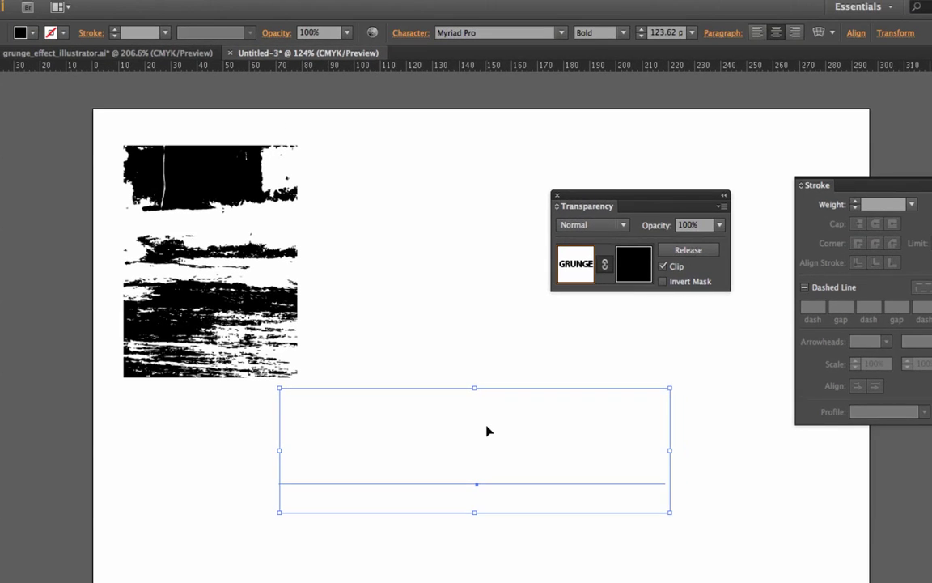
key("super+y")
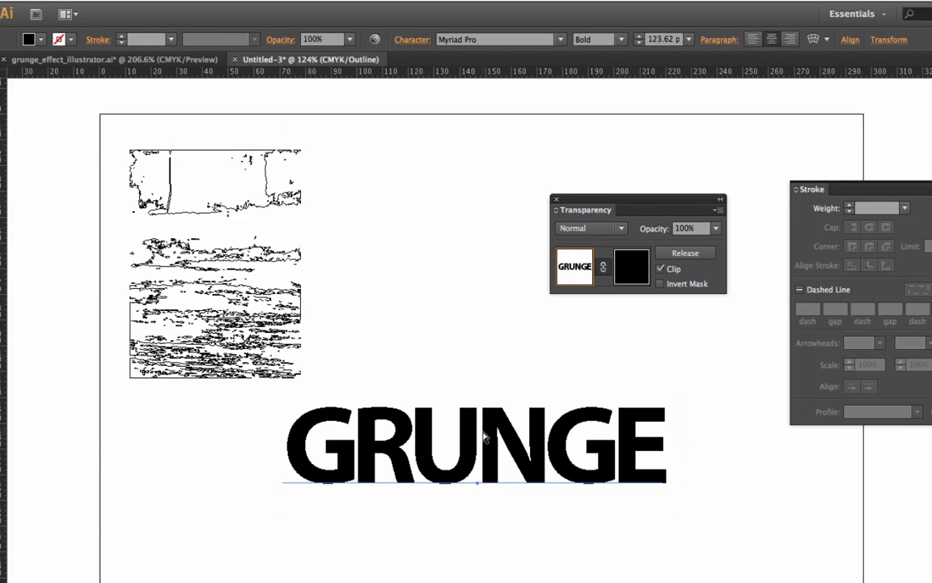
key("super+y")
scroll(486, 404, "down", 5)
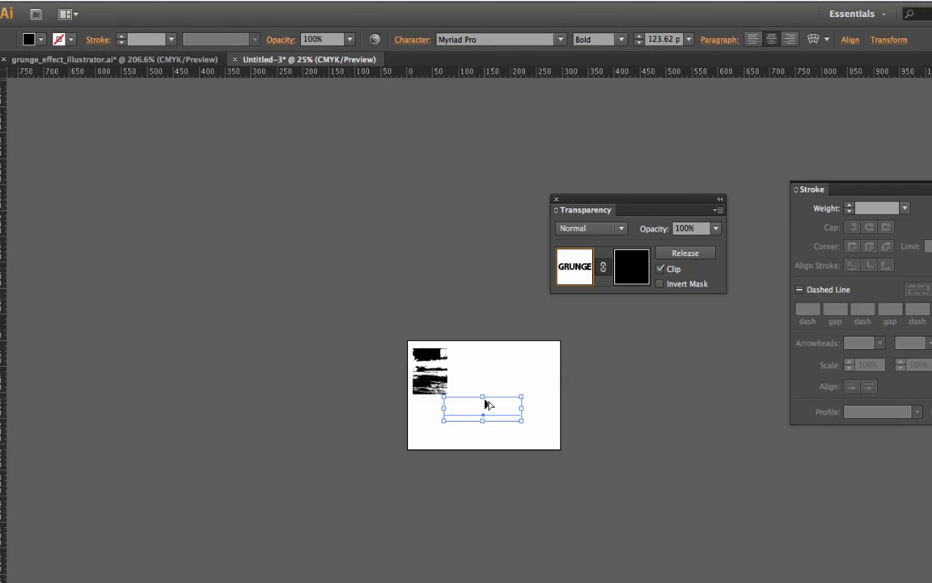
scroll(487, 403, "up", 6)
scroll(487, 404, "down", 1)
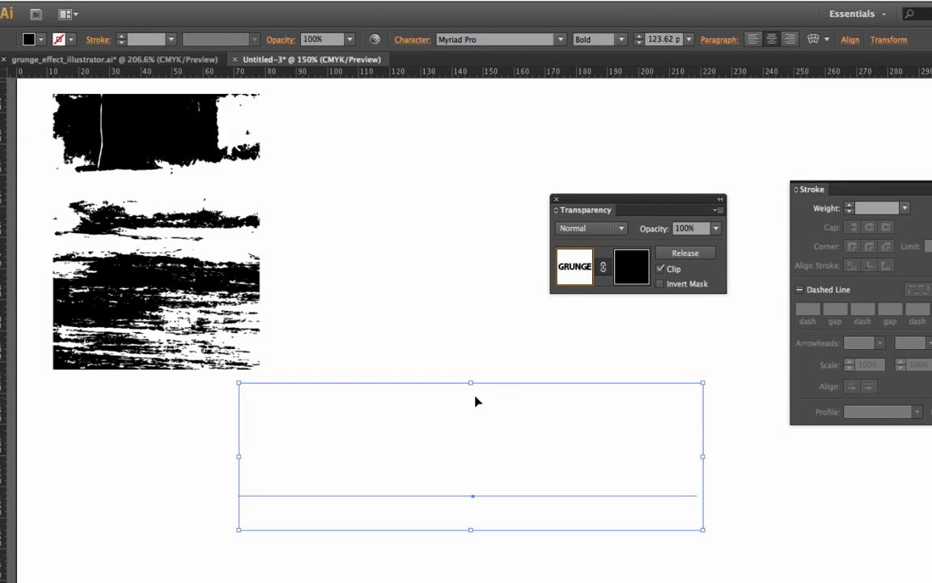
Step: Switch between editing the opacity mask and the GRUNGE artwork, finishing on the artwork
left_click(623, 278)
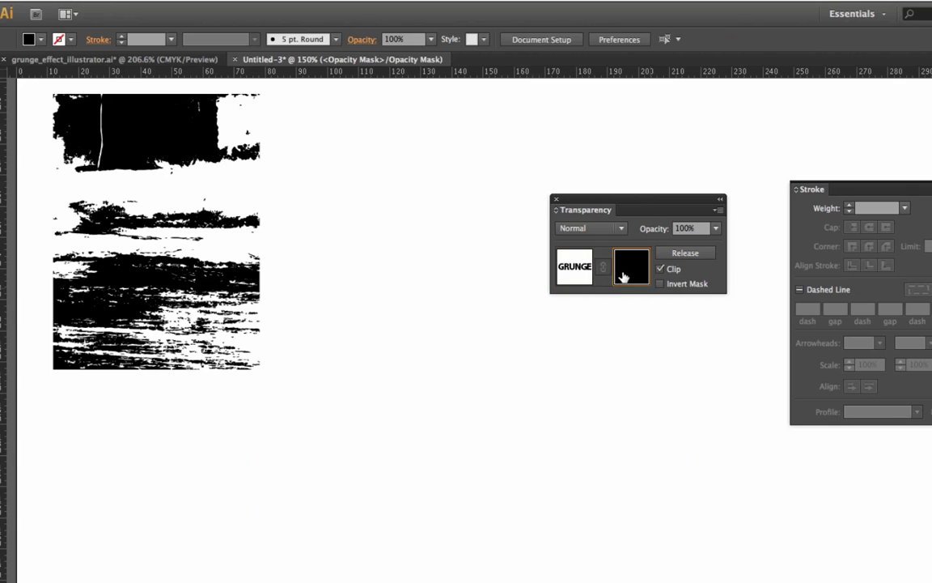
left_click(577, 267)
left_click(623, 277)
left_click(578, 275)
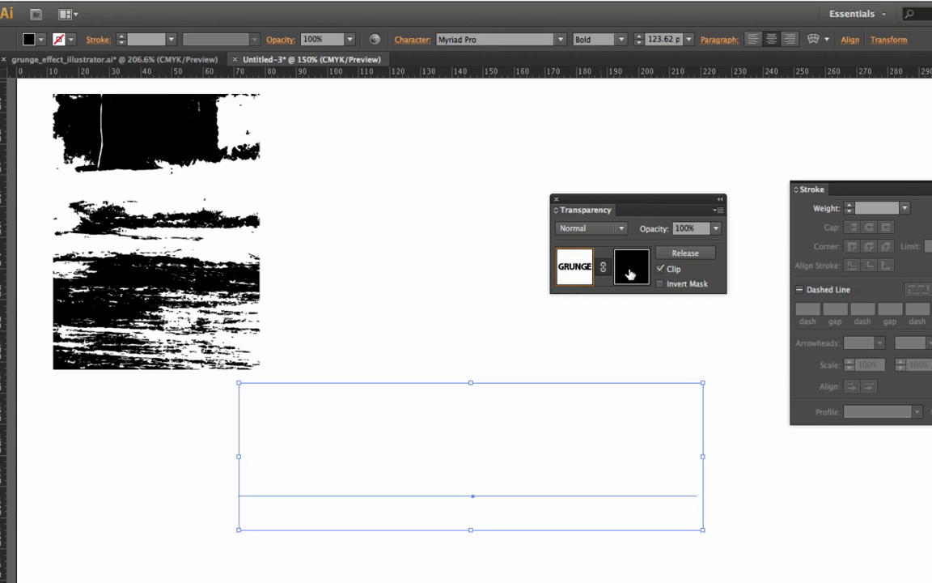
Step: Edit the GRUNGE text's opacity mask and turn off its Clip option
left_click(630, 274)
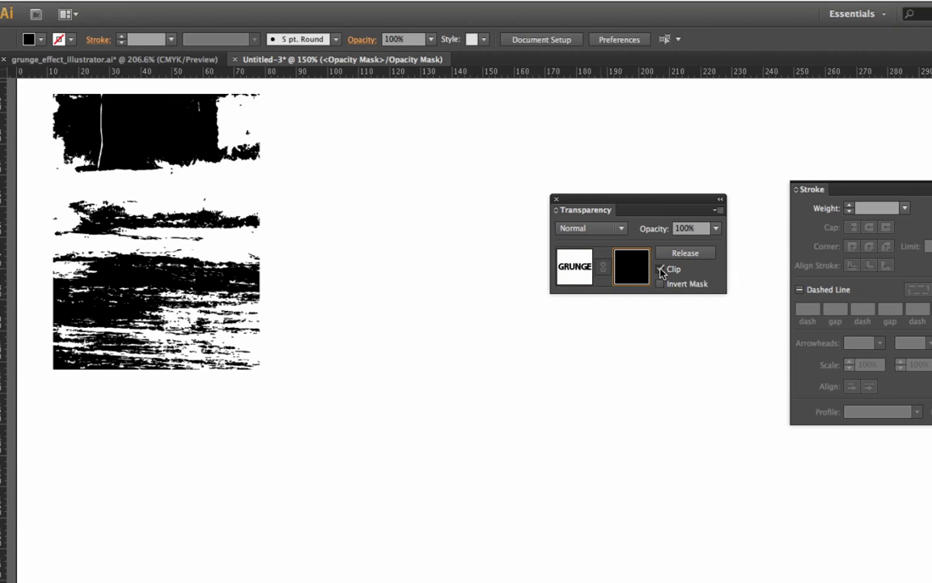
left_click(660, 270)
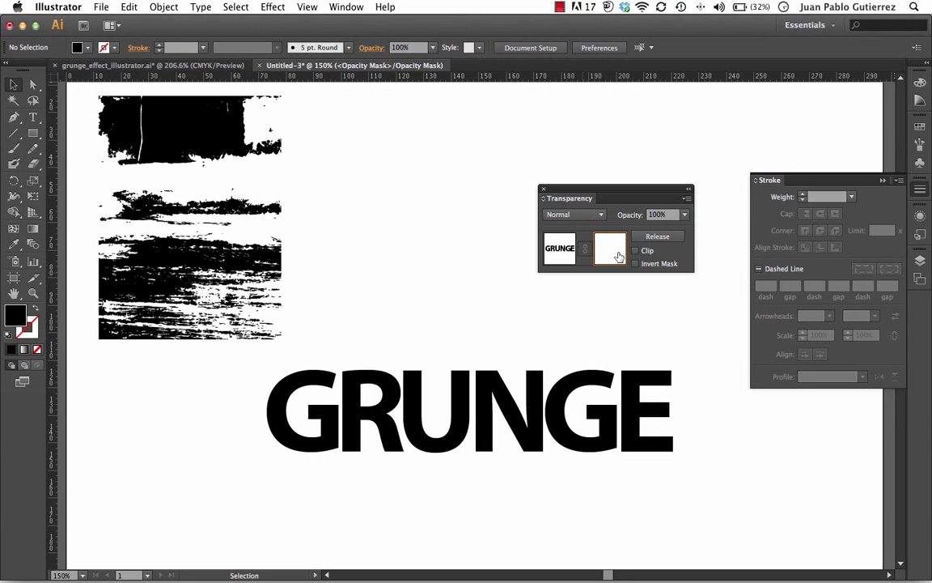
left_click(635, 251)
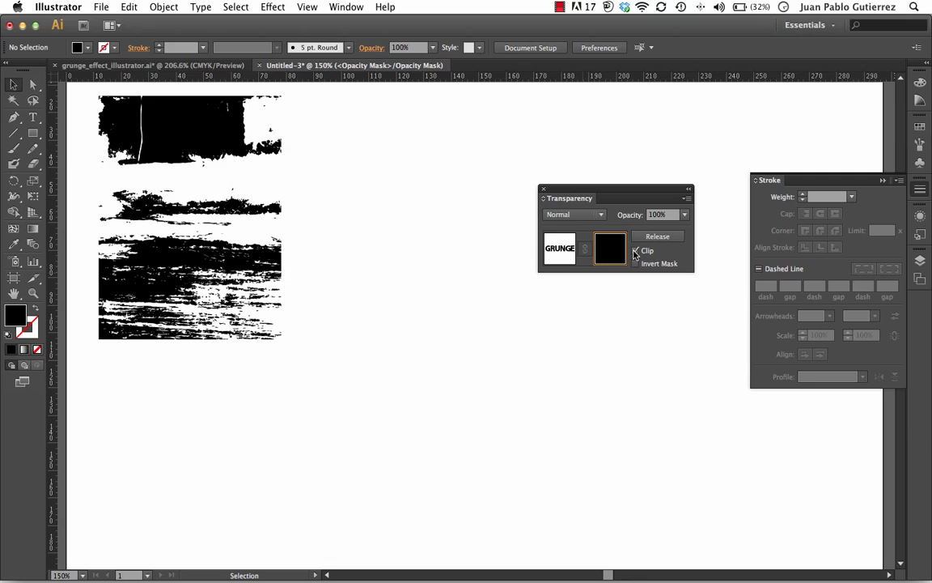
left_click(635, 251)
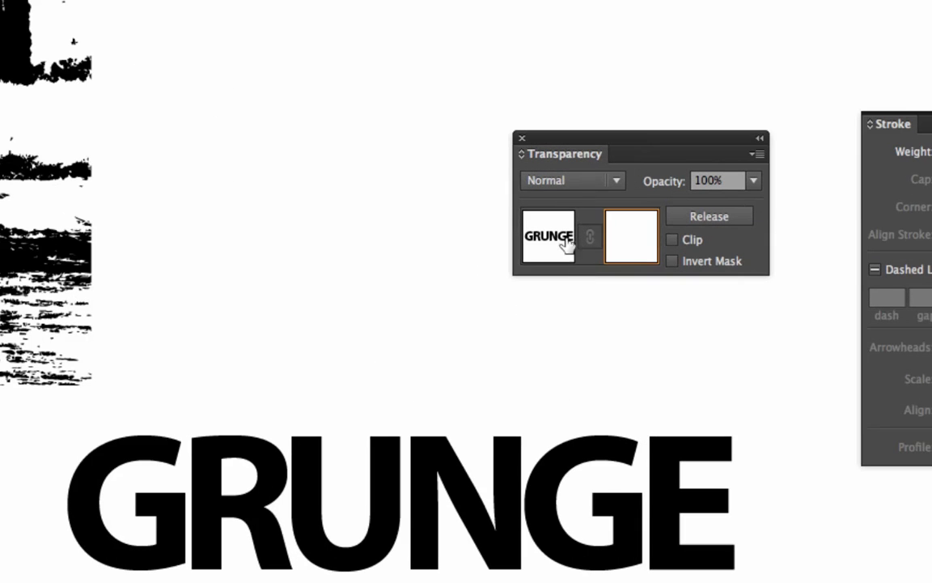
Step: Alternate between the GRUNGE artwork and its unclipped opacity mask to compare the two editing modes, ending on the artwork
left_click(560, 251)
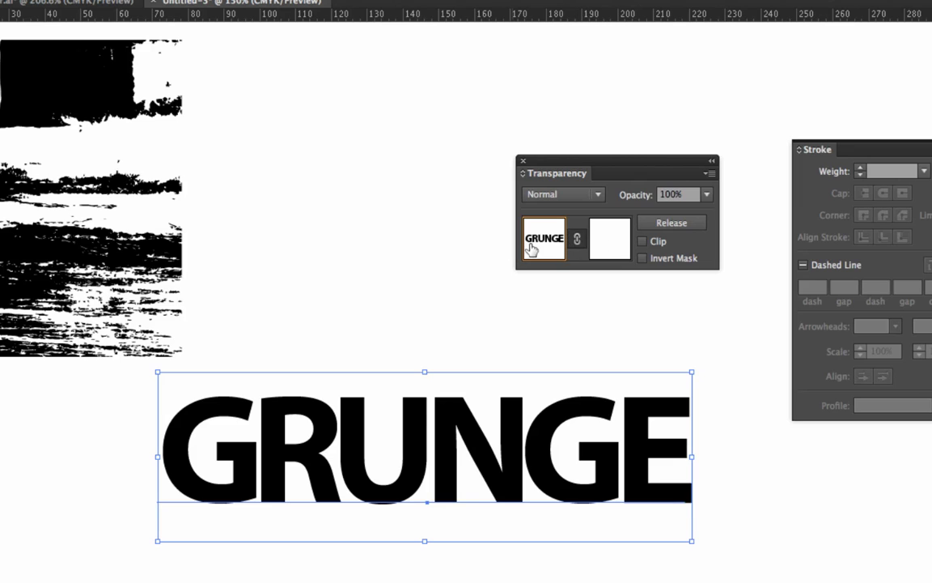
left_click(608, 243)
left_click(555, 246)
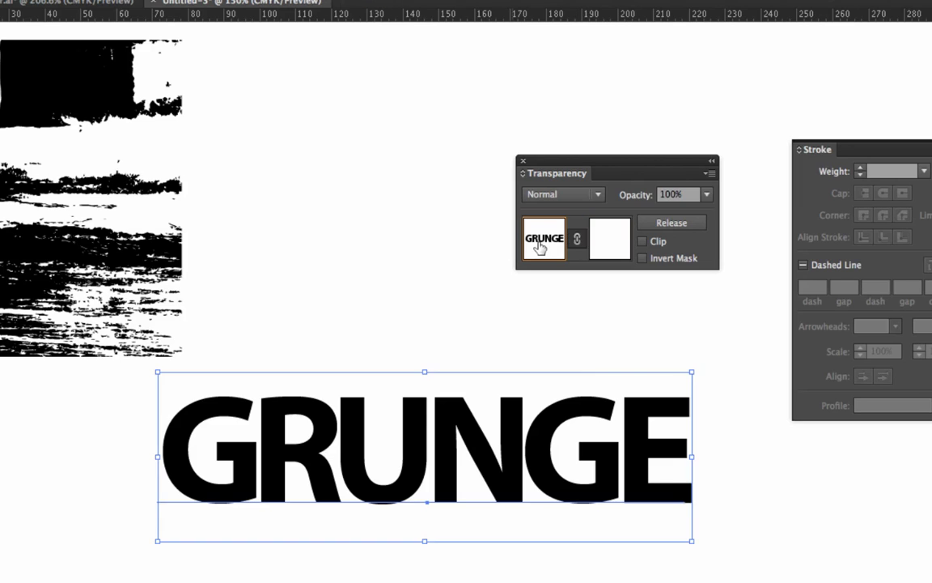
left_click(597, 248)
left_click(546, 246)
left_click(595, 253)
left_click(543, 253)
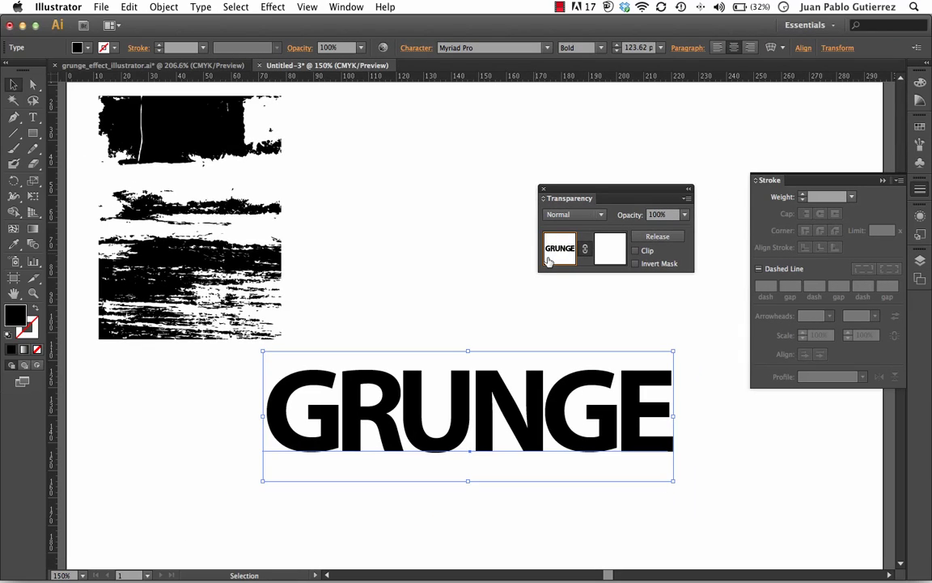
left_click(609, 256)
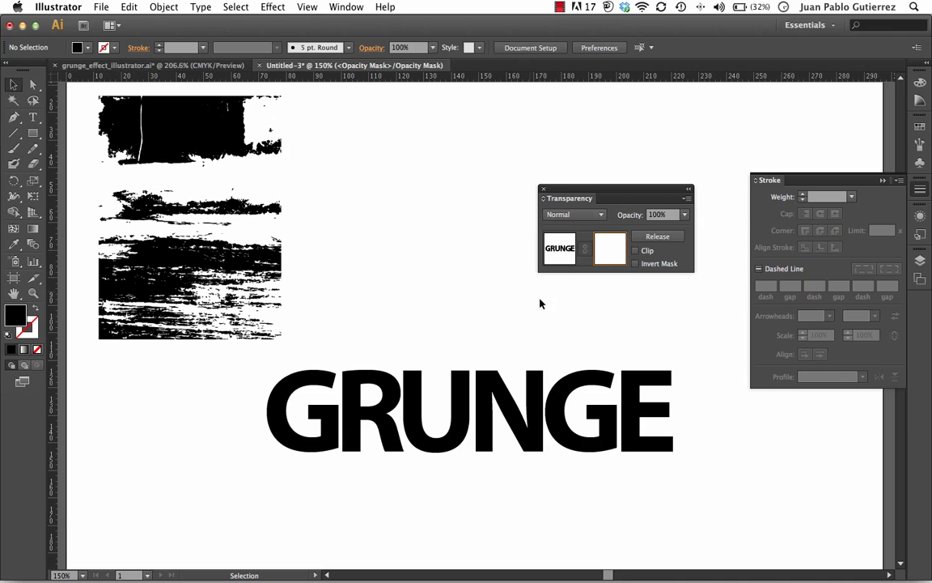
left_click(561, 252)
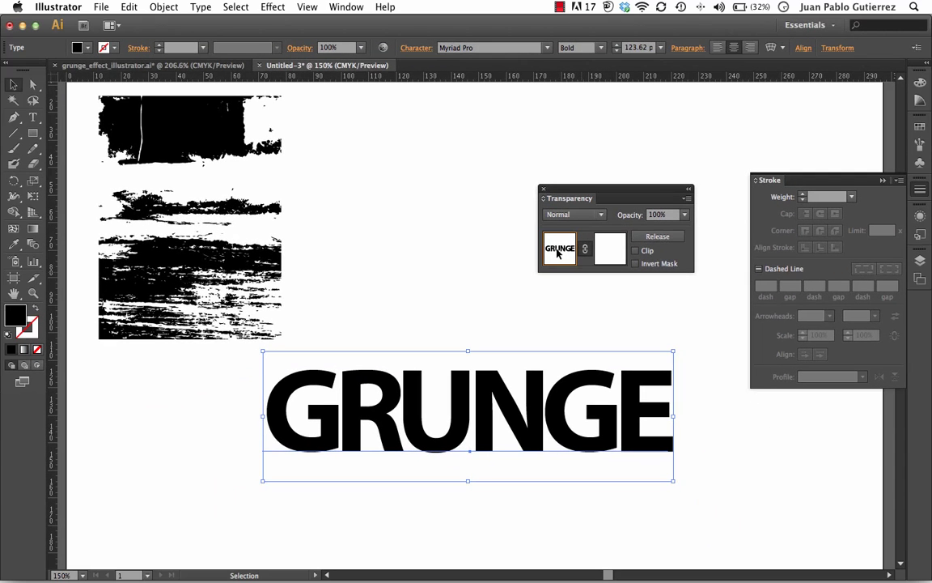
Step: Cut the grunge texture from the artboard and paste it into the GRUNGE text's opacity mask
left_click(272, 265)
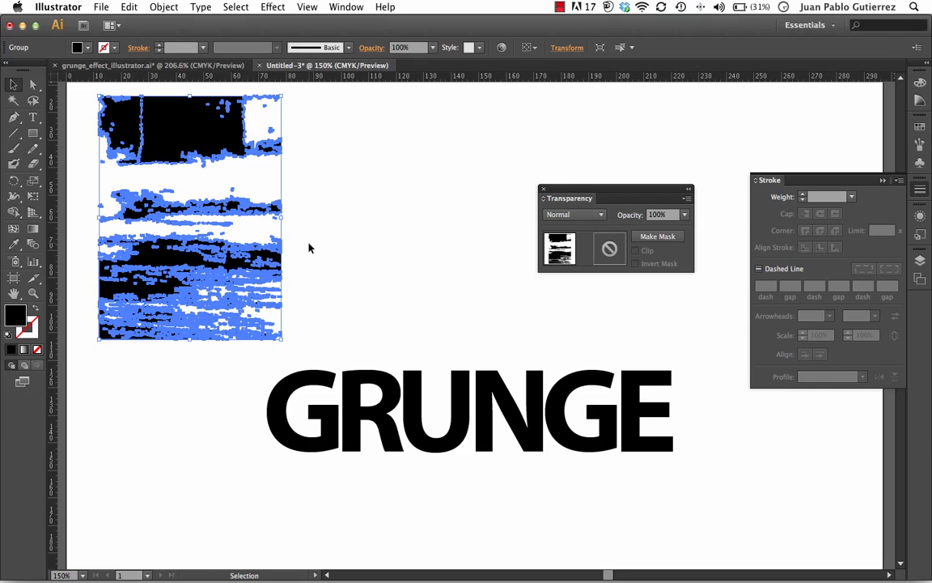
key("ctrl+x")
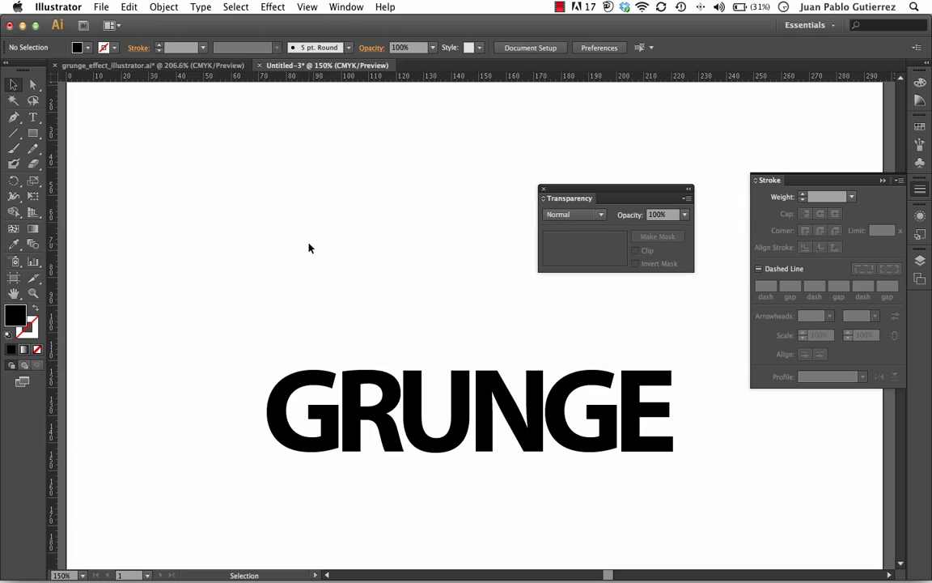
left_click(343, 396)
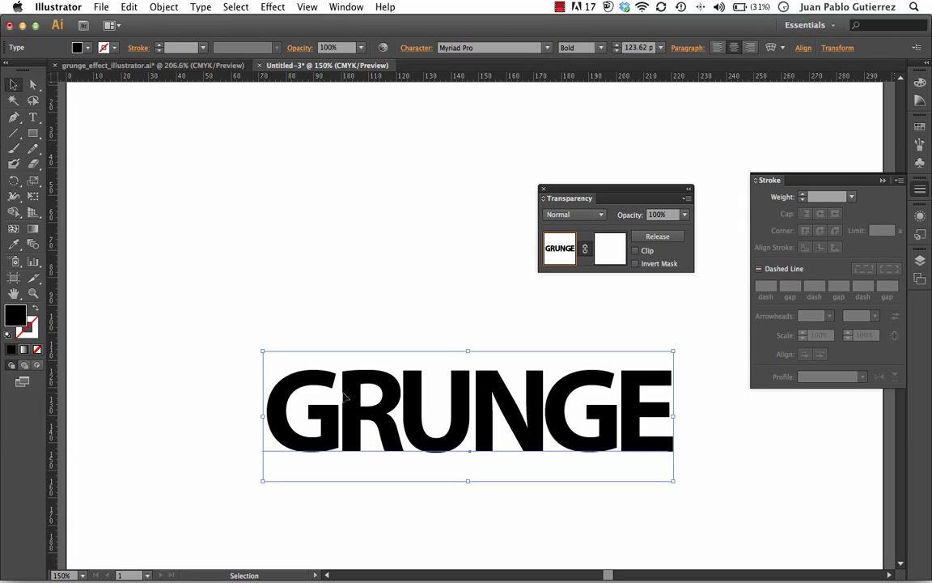
key("super+shift+a")
left_click(369, 395)
left_click(610, 251)
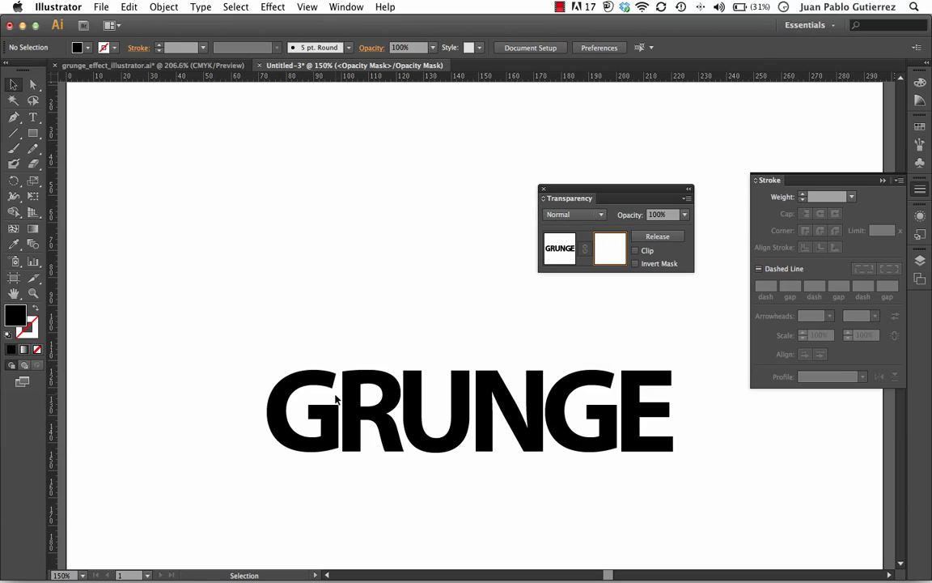
key("cmd+v")
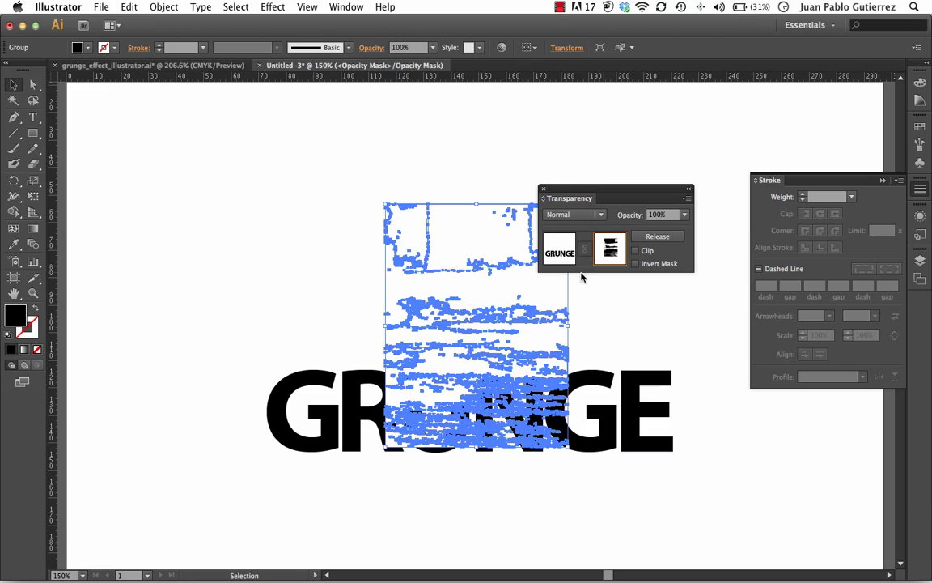
Step: Rotate the texture inside the mask by 90 degrees and enlarge it to span the full width of the GRUNGE text
left_click_drag(474, 350, 264, 370)
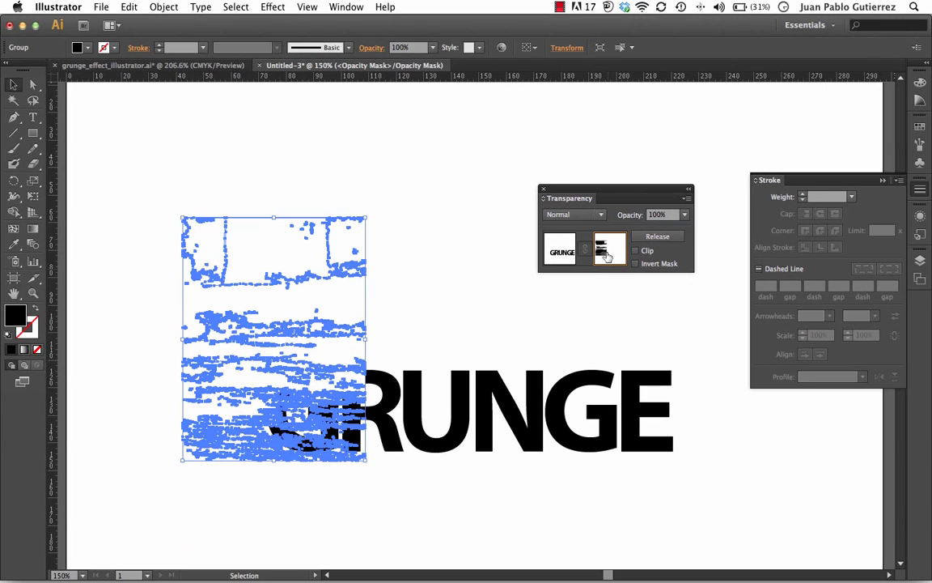
left_click_drag(370, 212, 362, 365)
left_click_drag(255, 341, 405, 310)
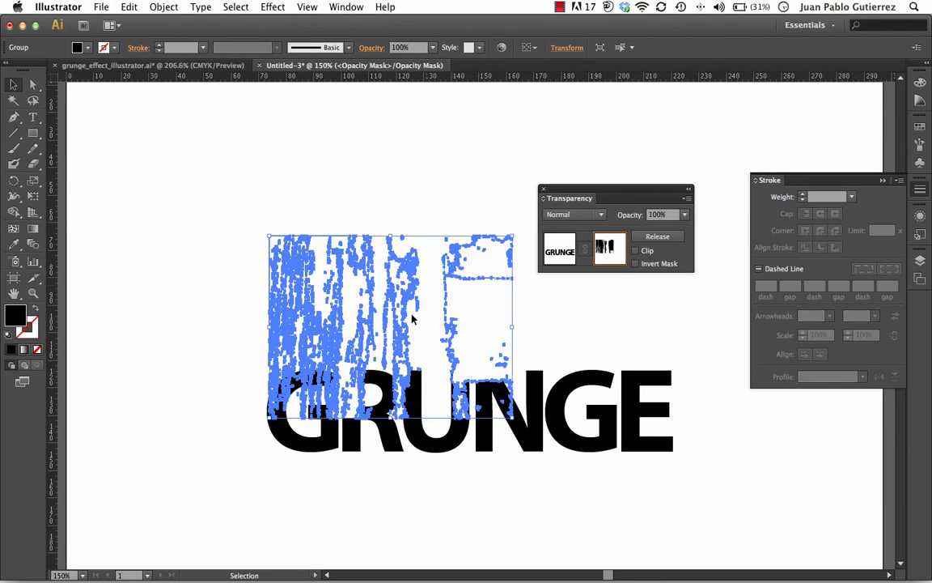
mouse_move(358, 324)
left_mouse_down()
mouse_move(391, 318)
mouse_move(365, 317)
left_mouse_up()
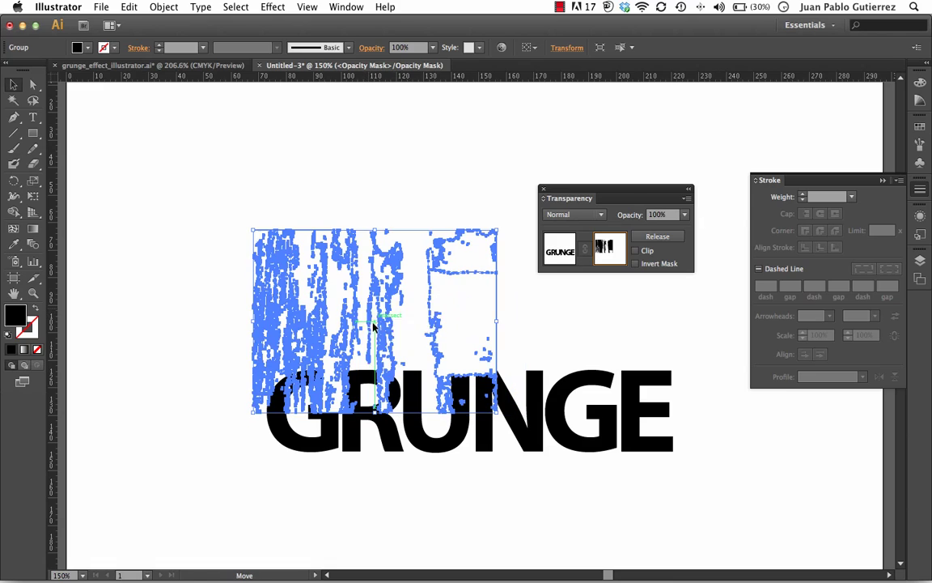
left_click_drag(496, 412, 657, 533)
left_click_drag(465, 455, 477, 365)
left_click(694, 474)
left_click(610, 343)
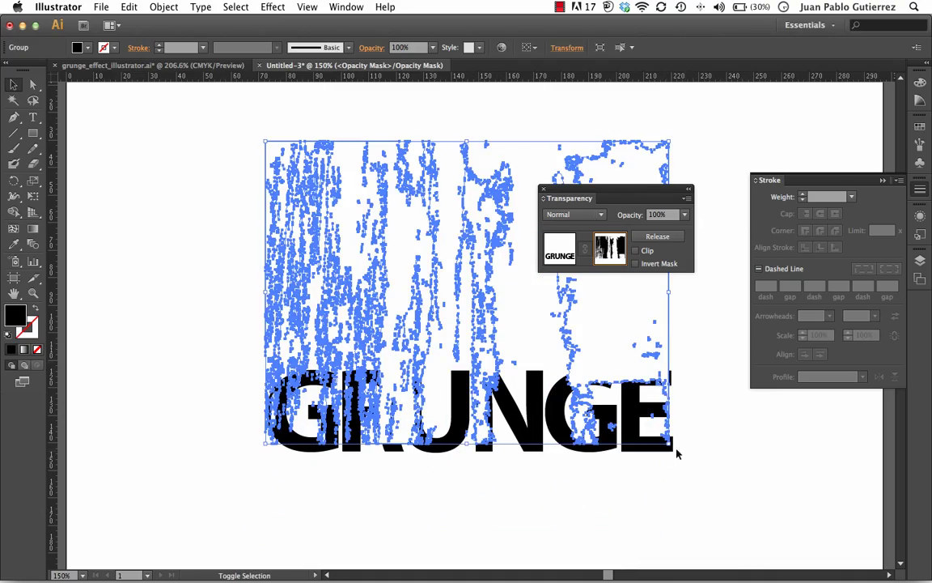
Step: Shrink the mask's texture, rotate it 90 degrees and place it over the lower part of the word's first letters
left_click_drag(669, 444, 454, 285)
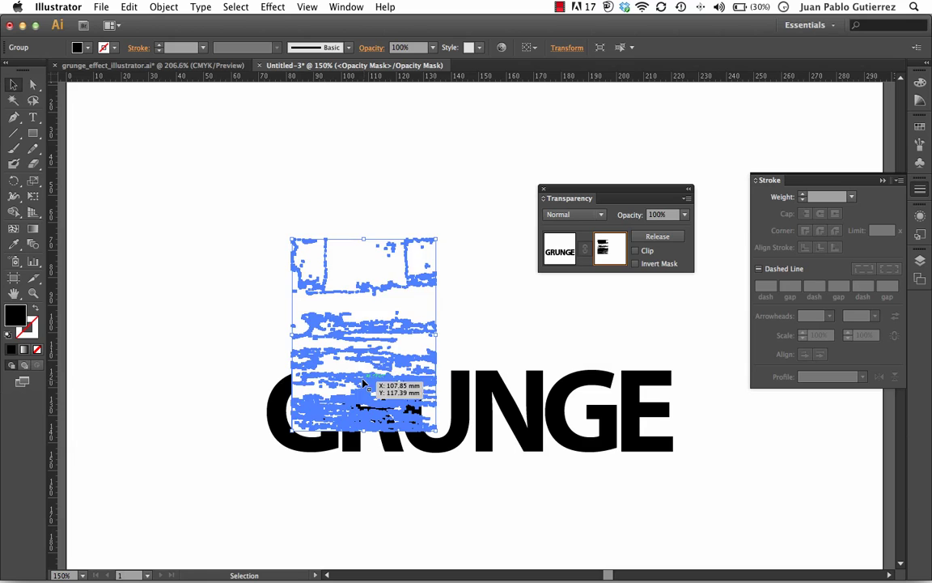
left_click_drag(371, 379, 273, 389)
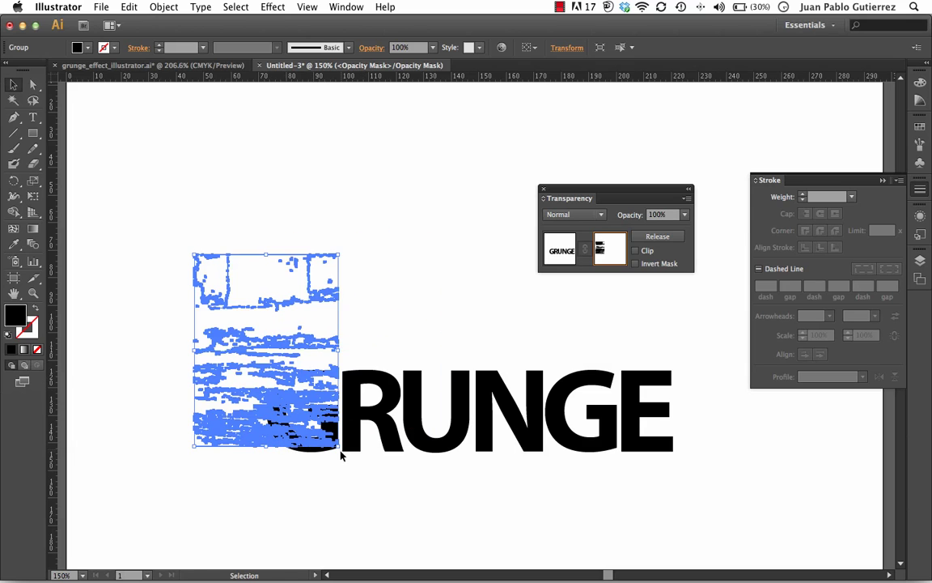
left_click_drag(341, 456, 372, 276)
left_click_drag(323, 324, 357, 475)
Step: Place a copy of the rotated texture beside the first, covering the lower part of the word's last letters
scroll(357, 475, "down", 3)
scroll(357, 474, "right", 2)
left_click_drag(306, 446, 628, 462)
left_click(401, 430)
left_click(382, 427)
left_click(680, 433)
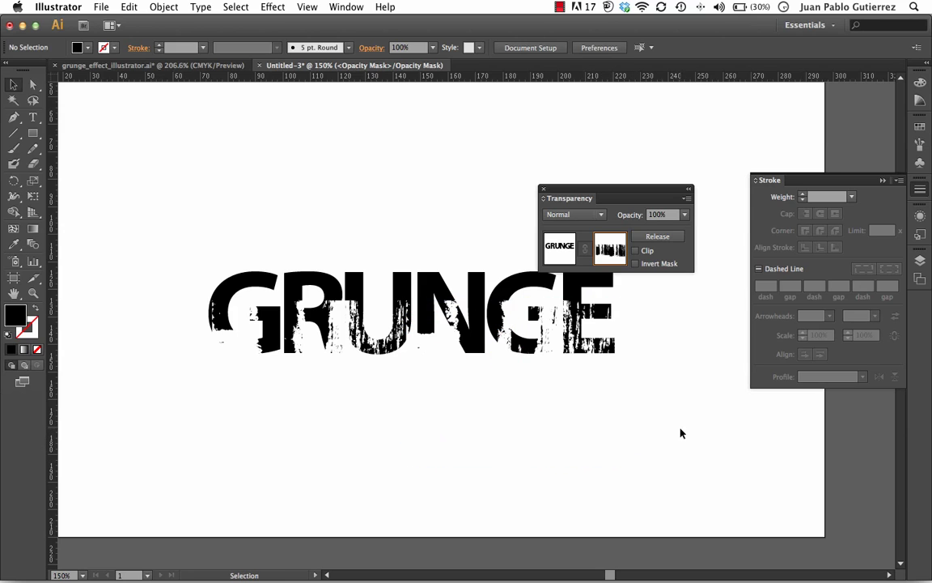
Step: Duplicate both texture pieces in the mask and place the copies over the upper part of the GRUNGE letters
left_click_drag(594, 418, 269, 133)
left_click(541, 454)
left_click_drag(328, 161, 191, 229)
left_click(241, 203)
left_click(597, 319)
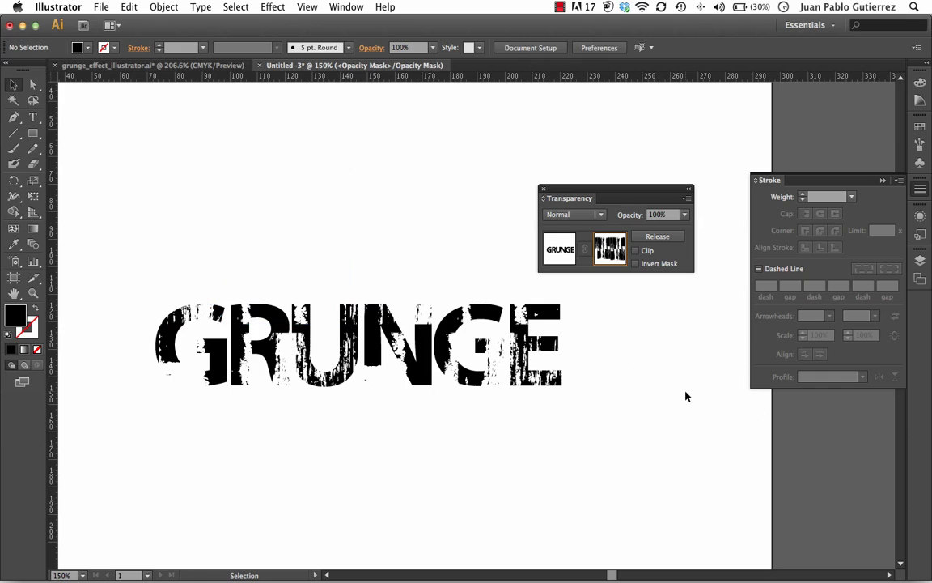
Step: Adjust the position of the lower texture pieces in the mask under the middle letters
key("super+minus")
left_click_drag(348, 450, 332, 416)
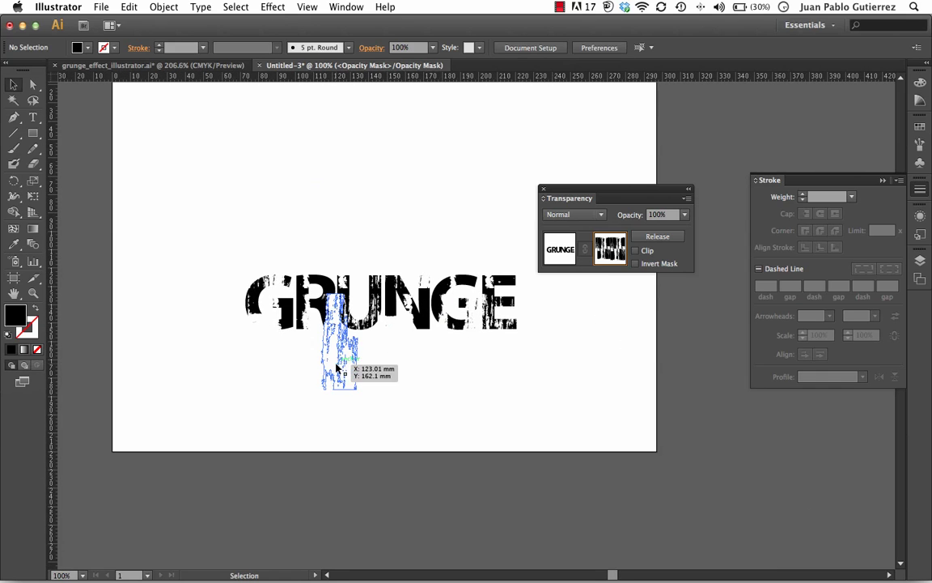
left_click_drag(393, 345, 382, 359)
left_click(620, 365)
left_click(394, 359)
left_click(584, 346)
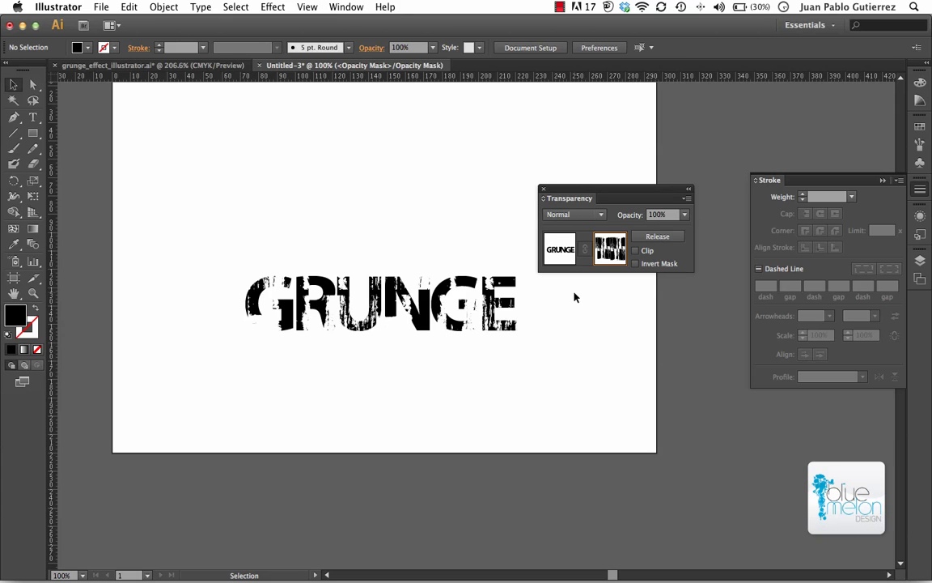
Step: Inspect the worn letters up close and switch from editing the opacity mask back to the GRUNGE artwork
key("z")
left_click_drag(218, 221, 566, 402)
key("space")
left_click_drag(431, 375, 505, 465)
mouse_move(301, 397)
left_mouse_down()
mouse_move(331, 383)
mouse_move(321, 407)
mouse_move(310, 405)
mouse_move(340, 249)
mouse_move(352, 240)
mouse_move(298, 391)
left_mouse_up()
left_click(561, 249)
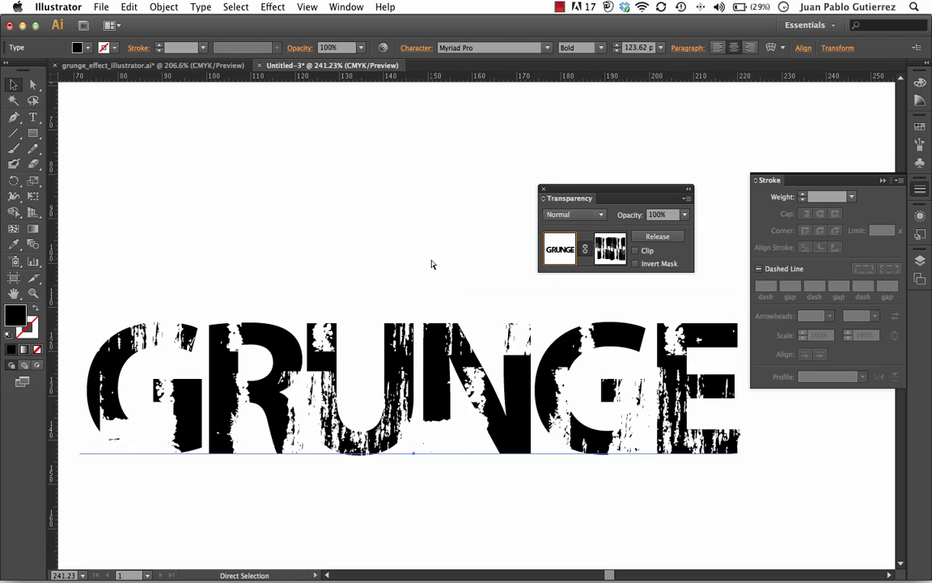
Step: Check the masked GRUNGE text in Outline view with the whole artboard fitted, and return to Preview
key("super+y")
key("super+0")
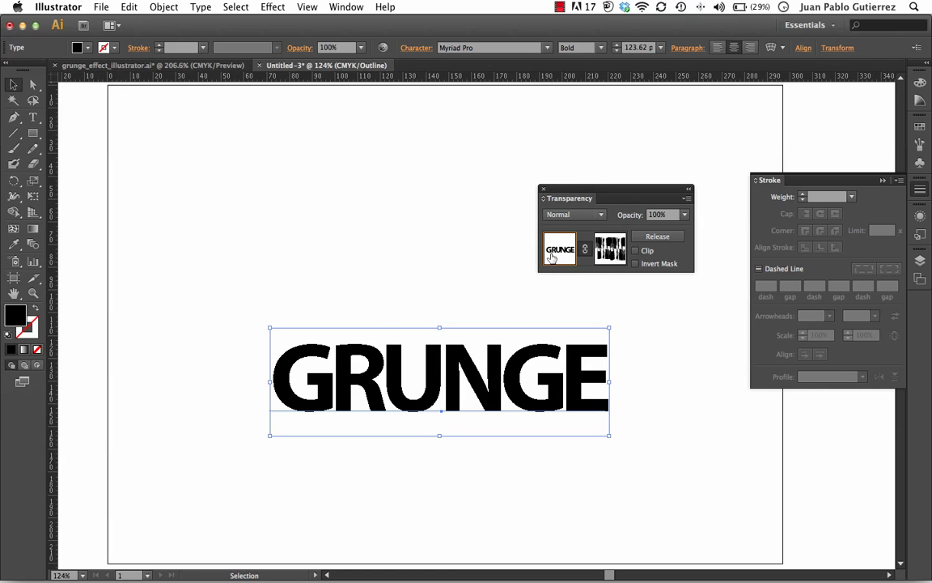
left_click(391, 292)
key("super+y")
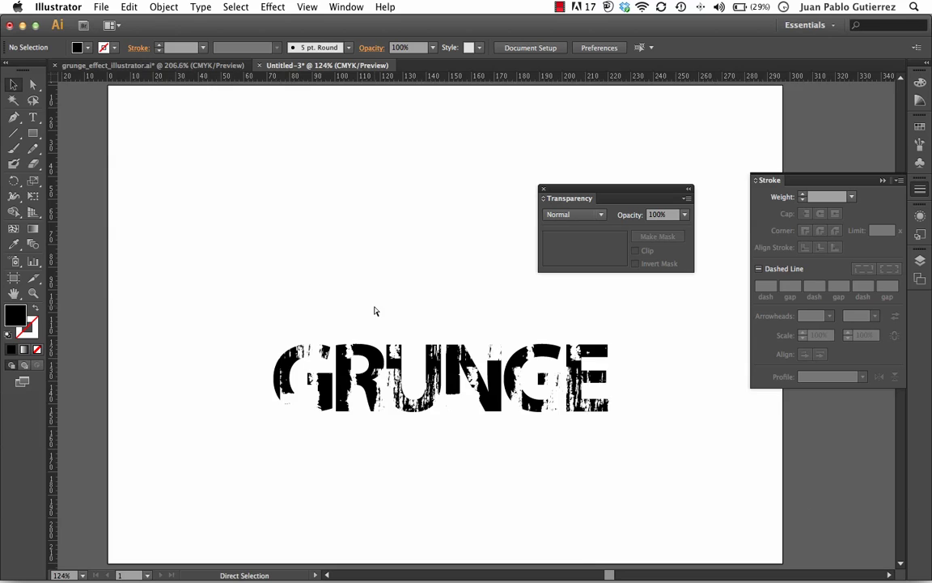
Step: Draw a rectangle covering the whole artboard as a background
key("super+minus")
left_click_drag(409, 364, 435, 316)
left_click(540, 372)
key("m")
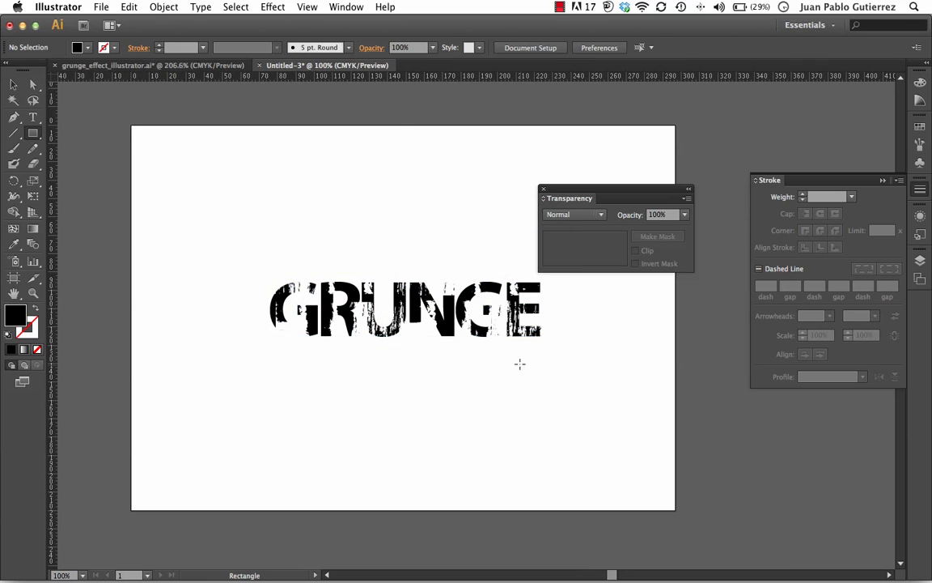
left_click_drag(135, 127, 675, 507)
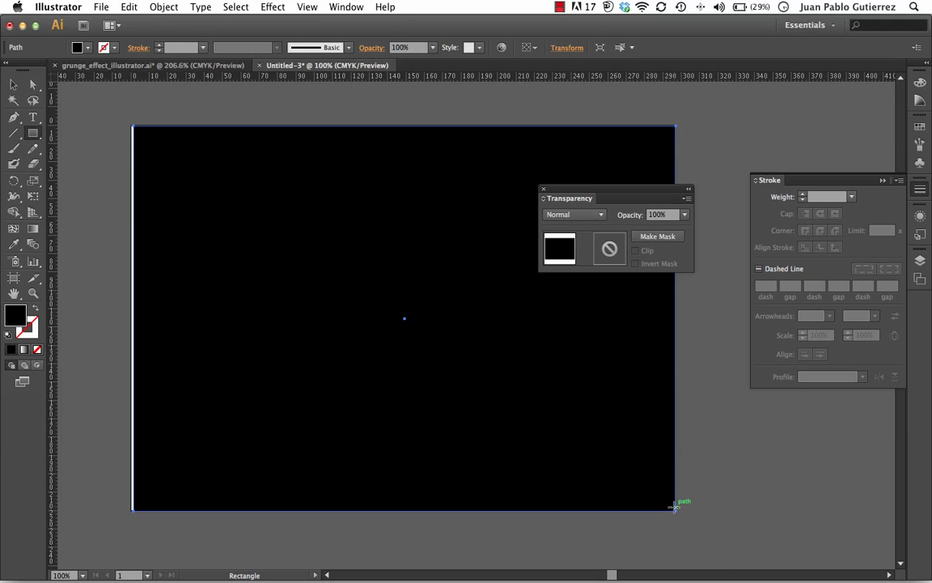
Step: Fill the background rectangle with the orange swatch and send it behind the GRUNGE text
left_click(923, 124)
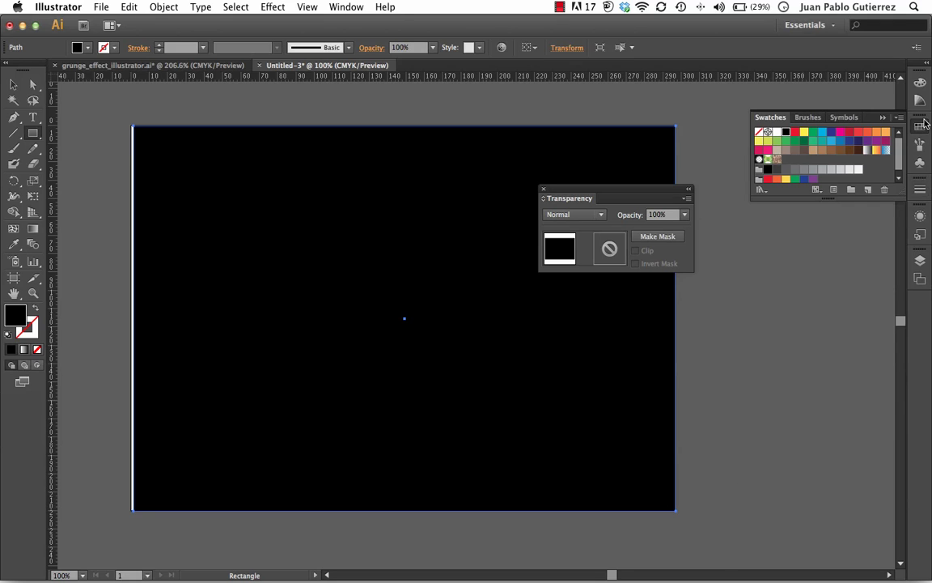
left_click(877, 131)
key("ctrl+v")
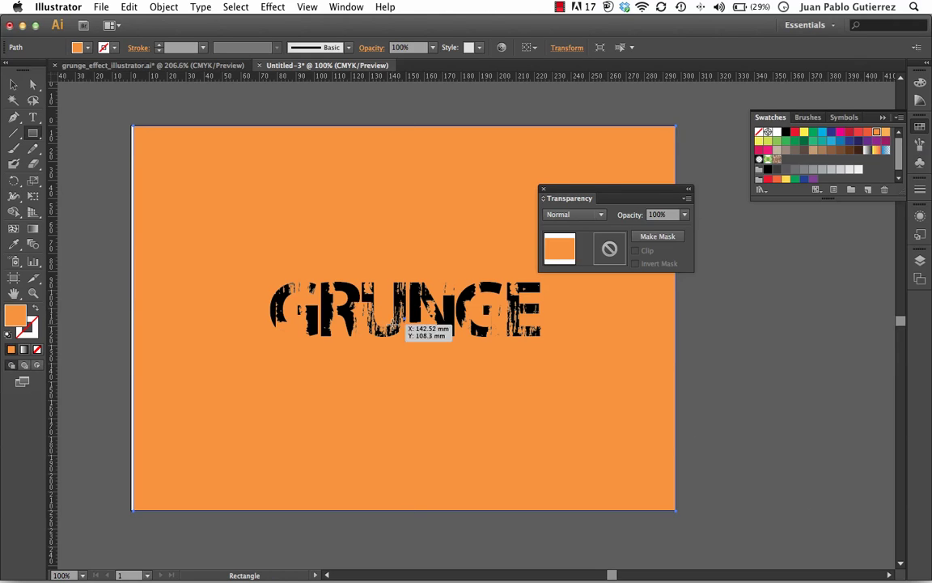
Step: Lighten the background rectangle's fill to 25.5% magenta and 51% yellow, and close the transparency settings
key("F6")
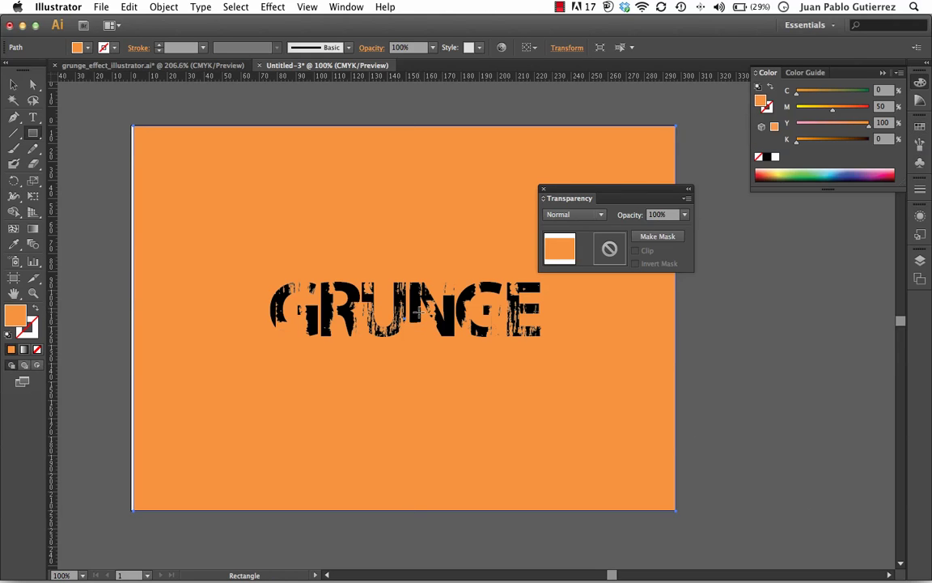
left_click_drag(869, 128, 842, 129)
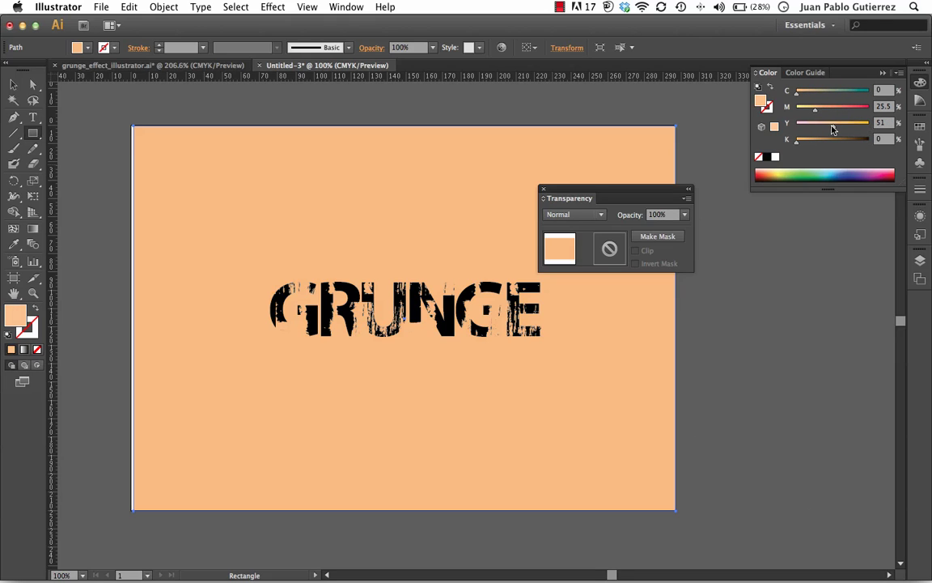
left_click(543, 190)
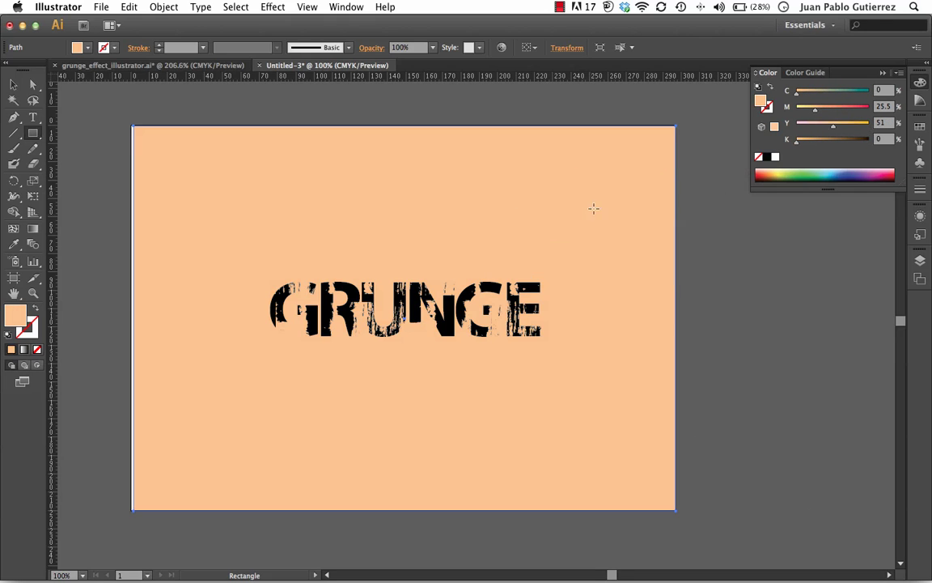
Step: Select the masked GRUNGE text on the artboard and open its transparency settings
key("v")
left_click(701, 314)
key("space")
left_click_drag(376, 313, 404, 328)
left_click(403, 328)
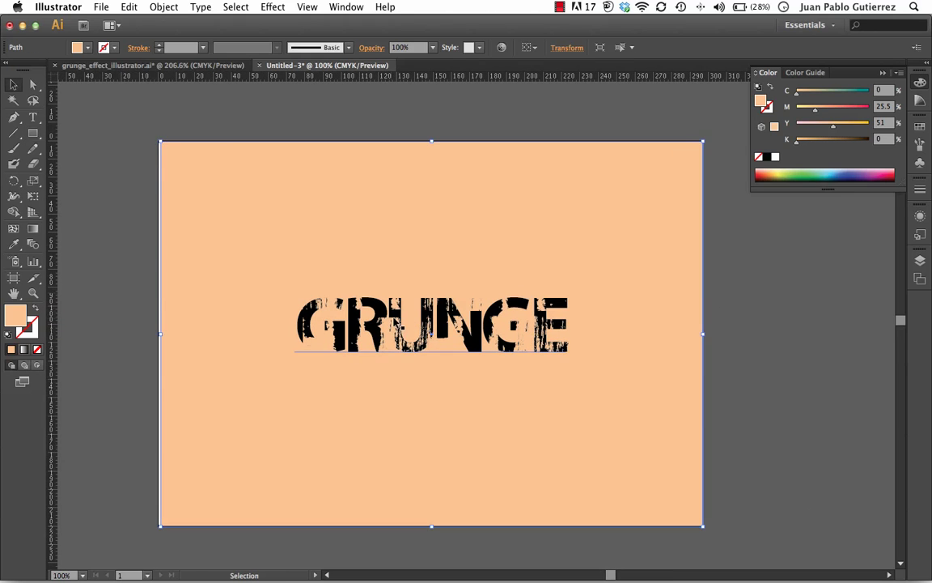
left_click(398, 322)
left_click(920, 234)
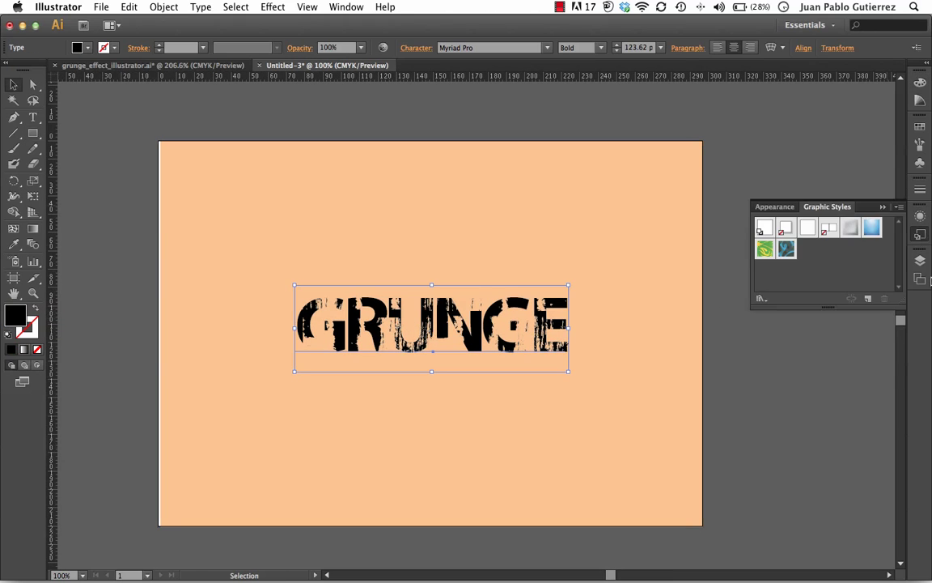
left_click(920, 260)
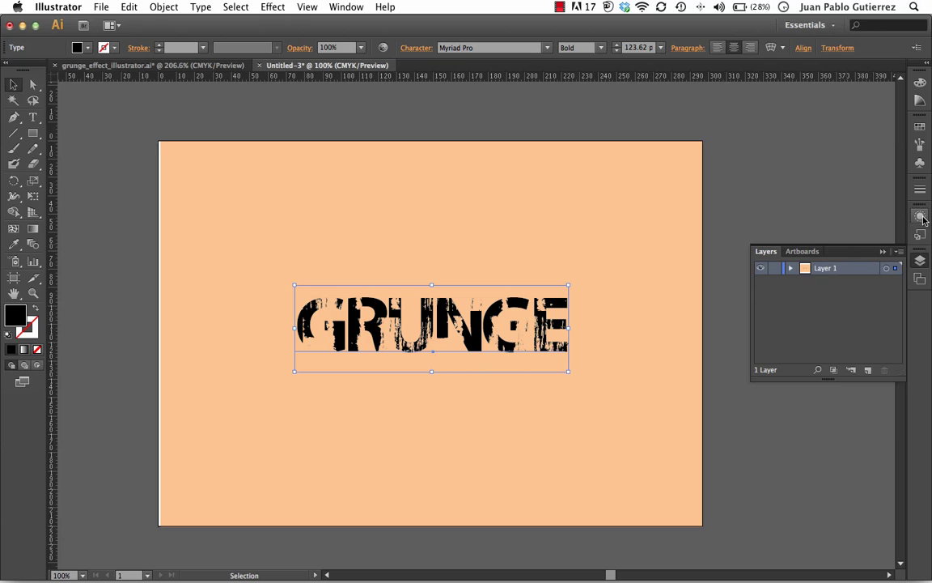
left_click(346, 7)
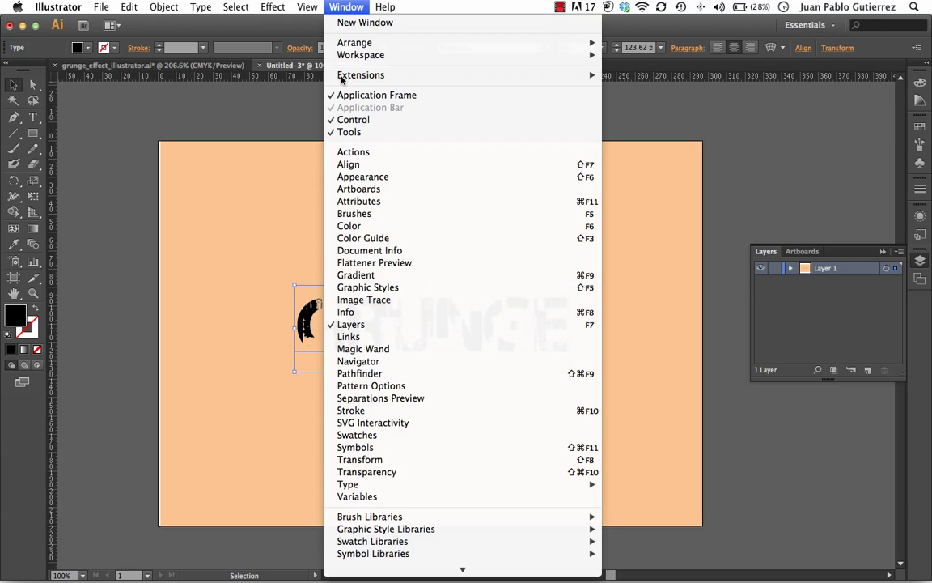
left_click(378, 471)
Step: Copy the grunge texture from the text's opacity mask, paste it into the artwork, and place it above the GRUNGE text
left_click(608, 247)
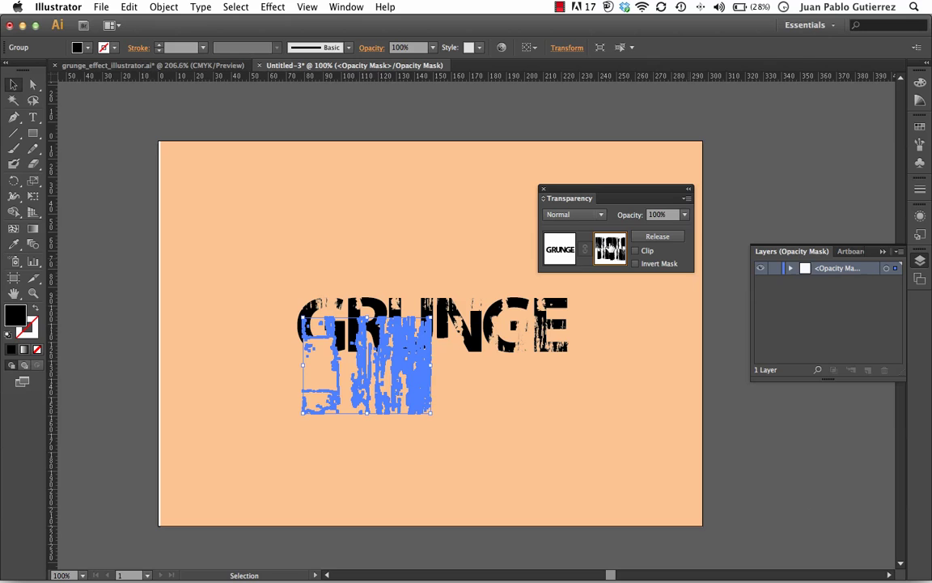
left_click(564, 258)
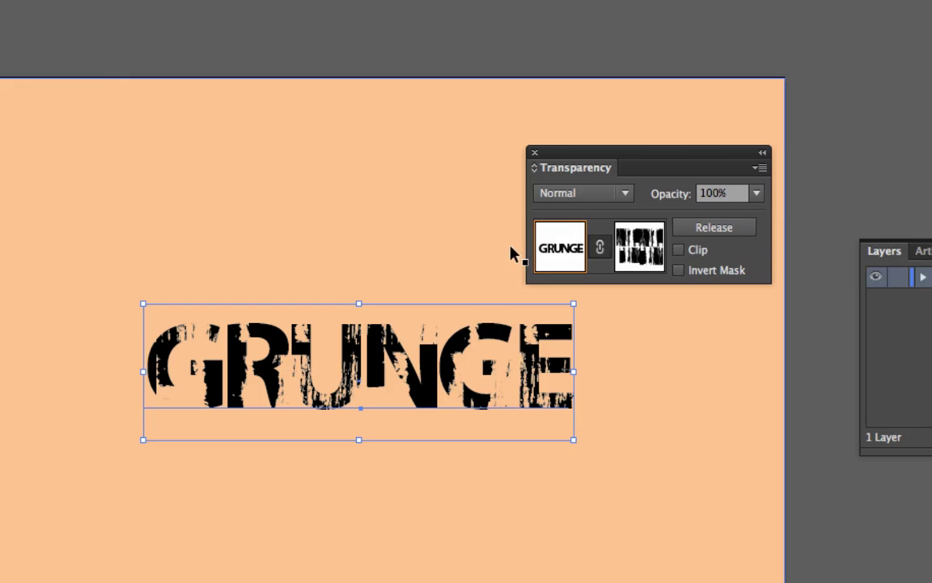
key("super+v")
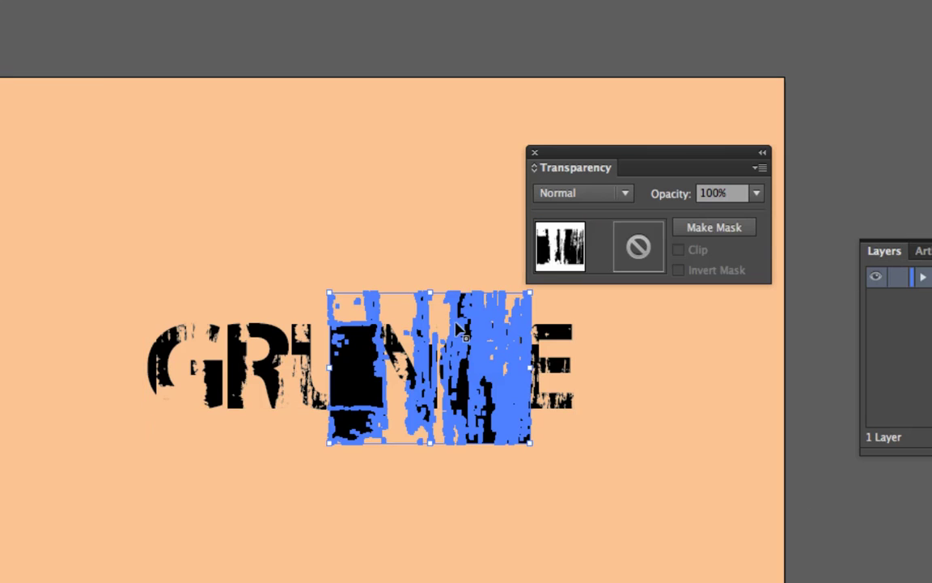
left_click_drag(461, 327, 346, 178)
left_click_drag(322, 217, 411, 251)
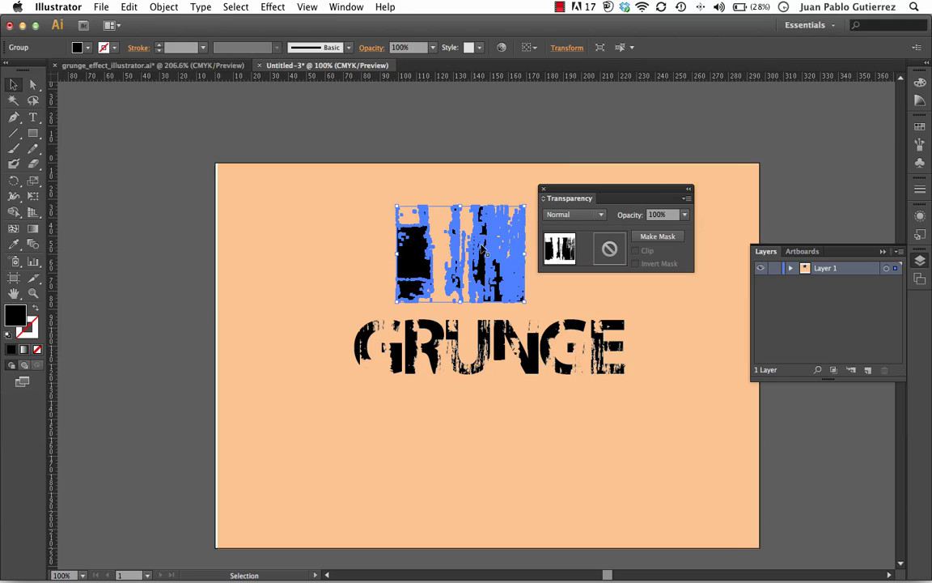
Step: Try to fill the pasted texture group with the background colour using the Eyedropper, and open the colour settings
key("i")
left_click(310, 259)
key("v")
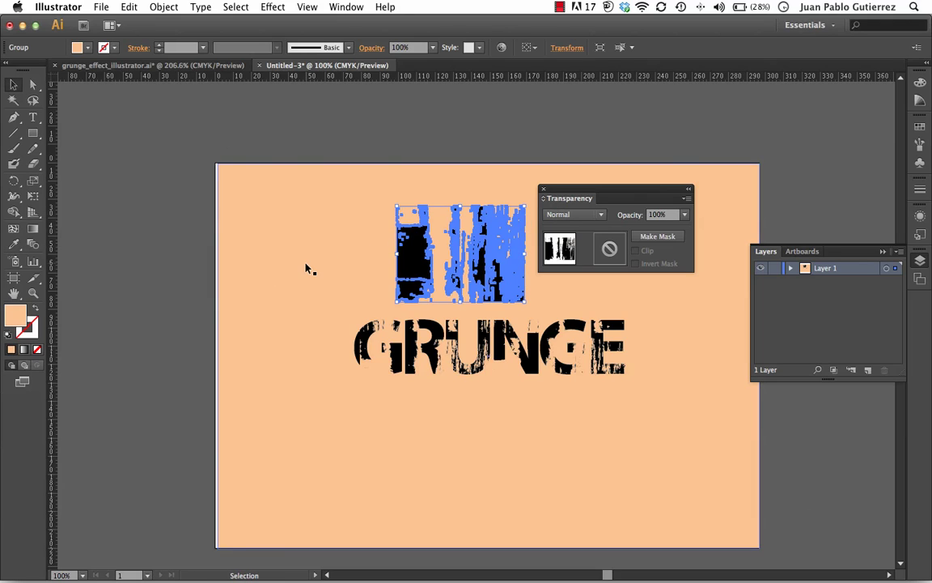
key("F7")
key("F6")
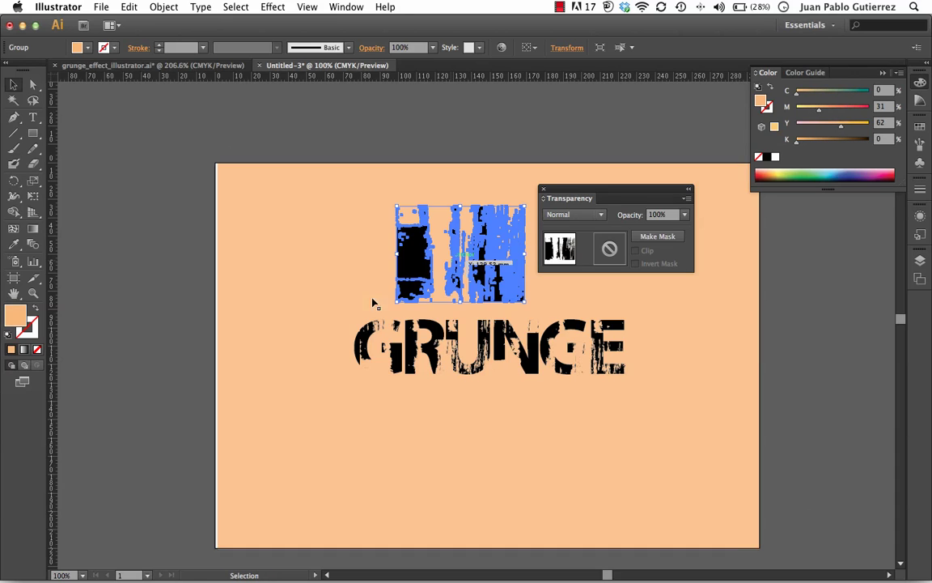
Step: Try to select the texture's black pieces with Direct Selection and the Magic Wand
key("y")
key("a")
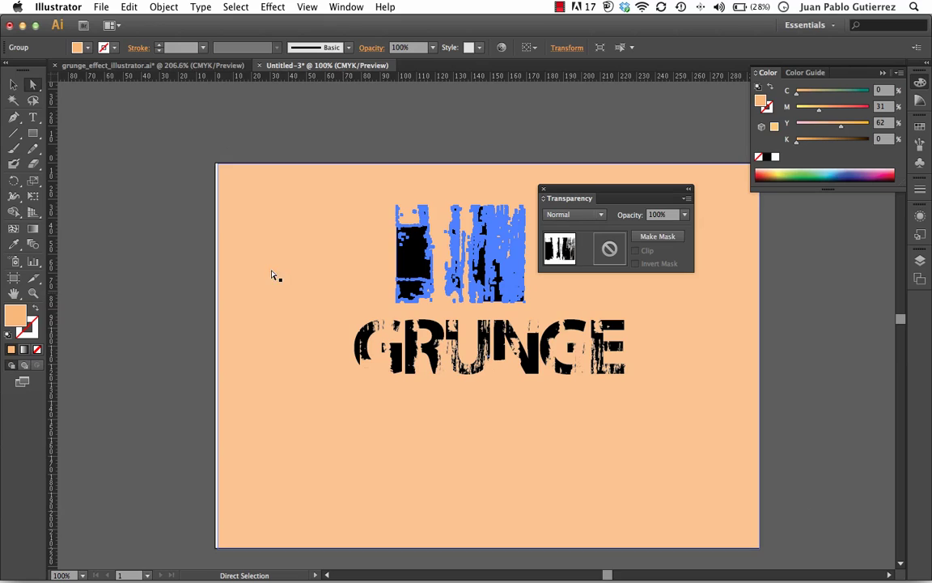
left_click(202, 273)
left_click(416, 247)
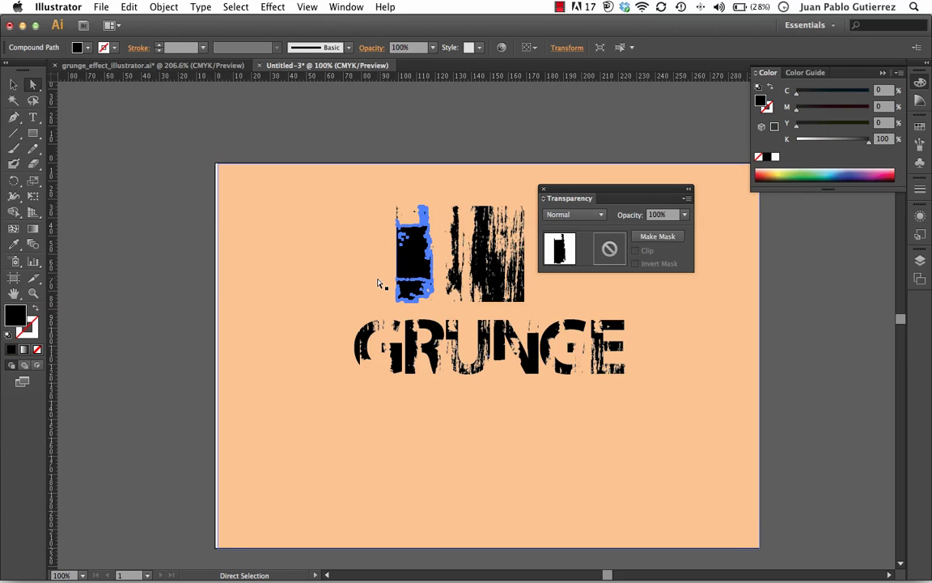
key("y")
left_click(415, 257)
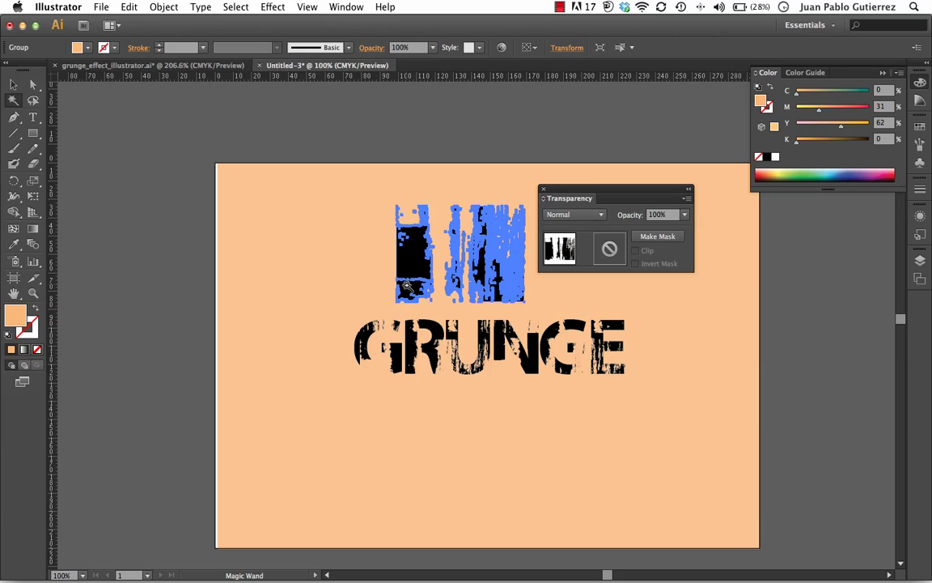
Step: Select only the leftmost piece of the pasted texture and fill it with the colour sampled from the background
key("a")
left_click(385, 251)
left_click(403, 247)
key("i")
left_click(315, 253)
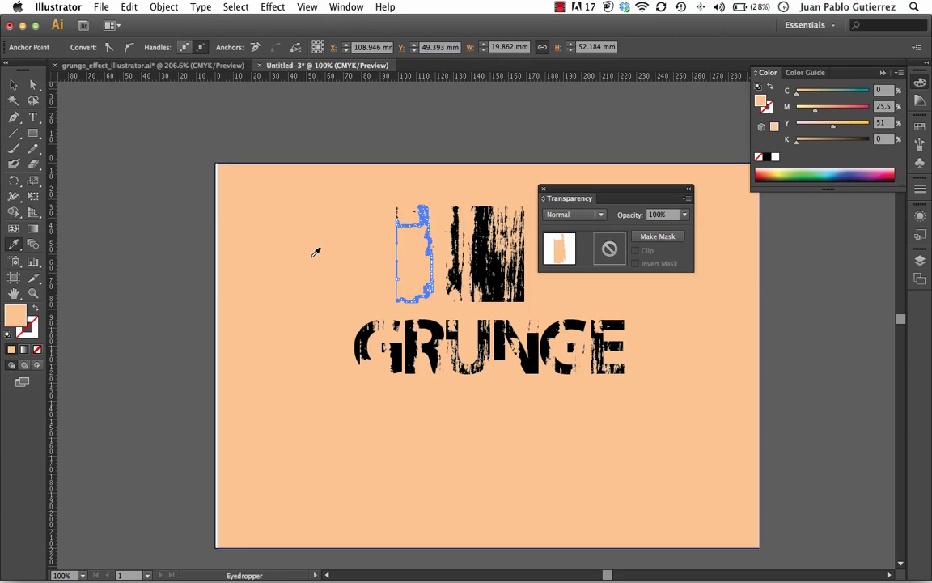
Step: Ungroup the pasted texture and fill all its pieces with the background's 25.5% magenta, 51% yellow colour using the Eyedropper
key("v")
left_click(308, 270)
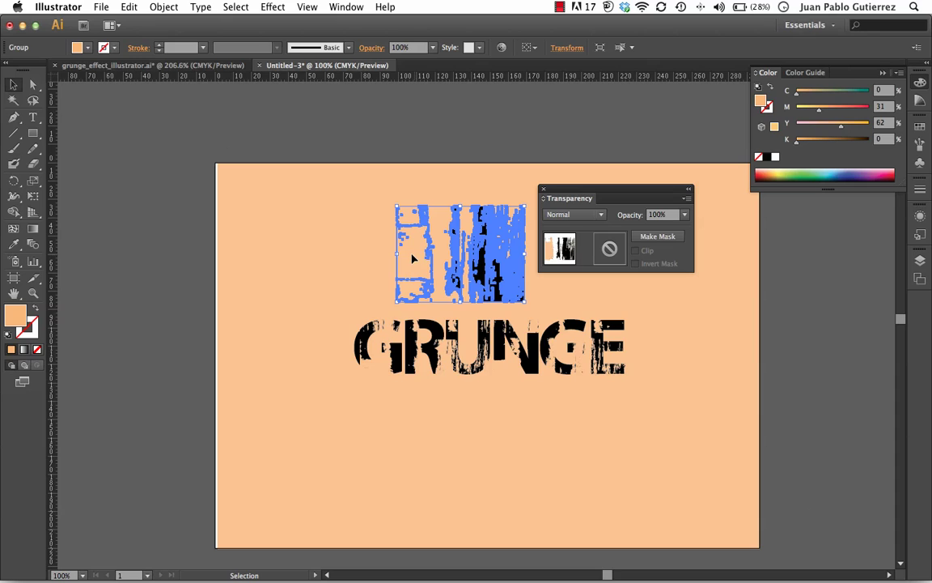
key("super+shift+g")
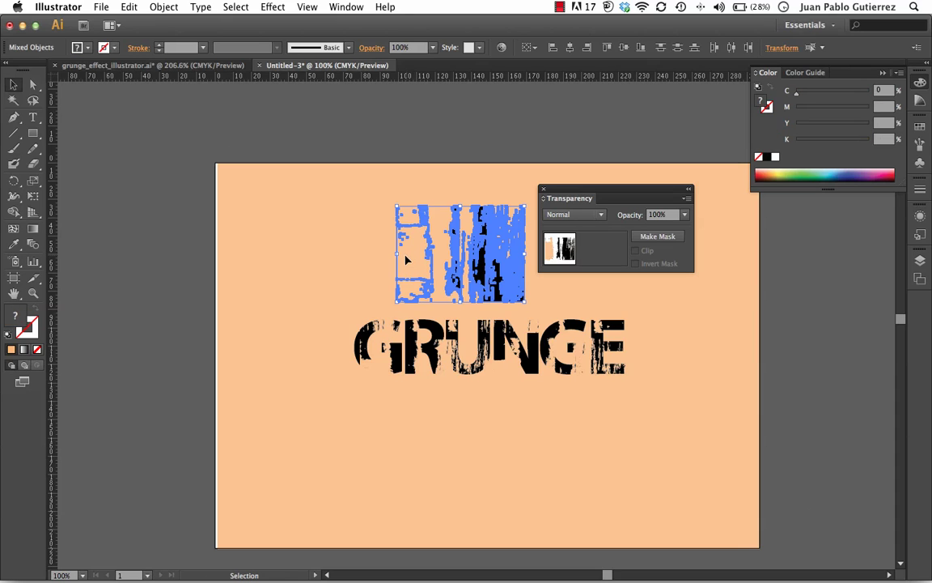
key("i")
left_click(322, 260)
key("v")
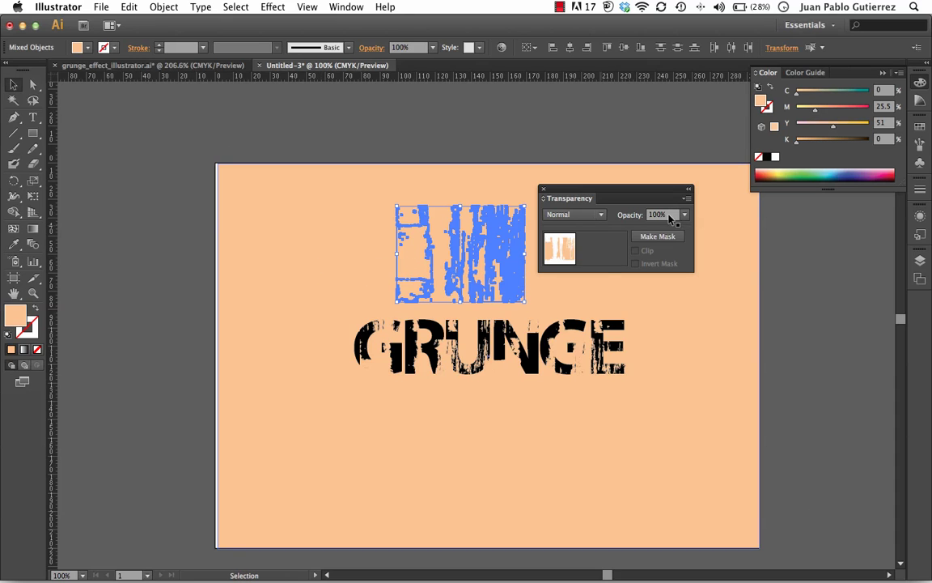
Step: Set the texture pieces' blending mode to Screen and opacity to 30%, and move the transparency settings clear of the texture
left_click(601, 214)
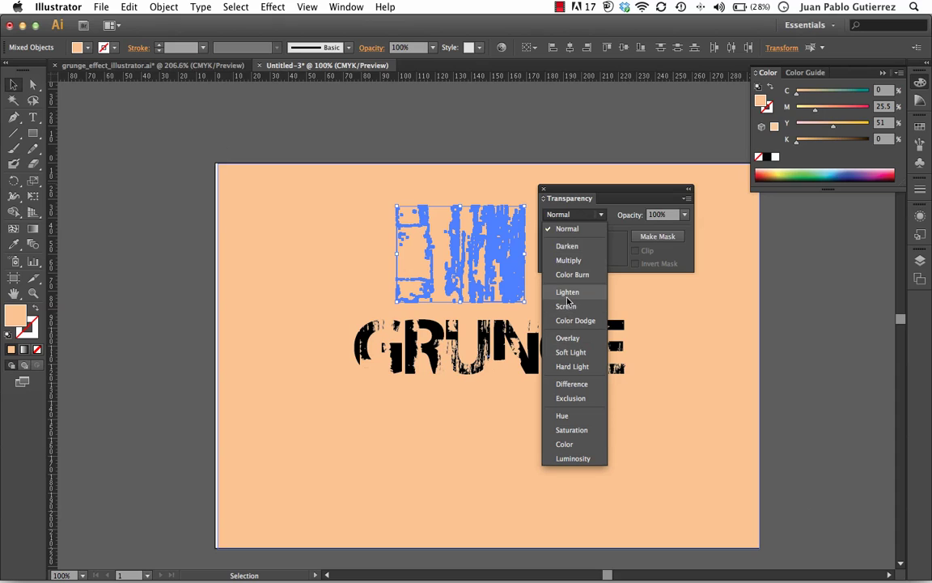
left_click(570, 262)
left_click(566, 214)
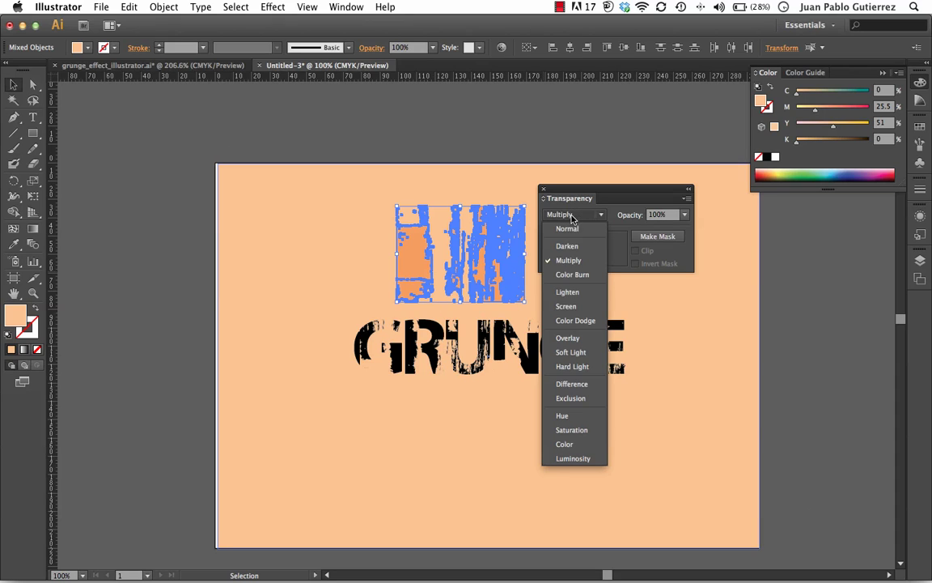
left_click(566, 306)
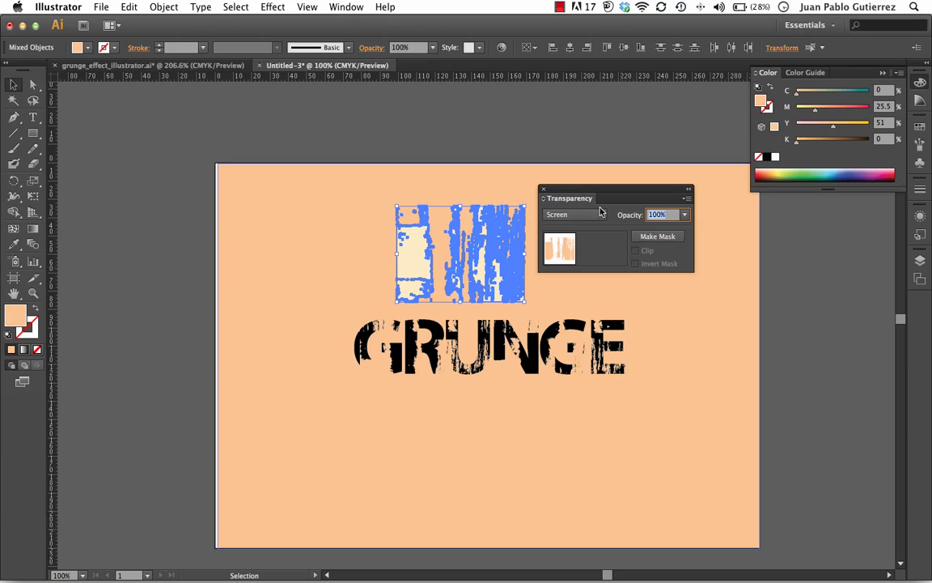
type("20")
key("Return")
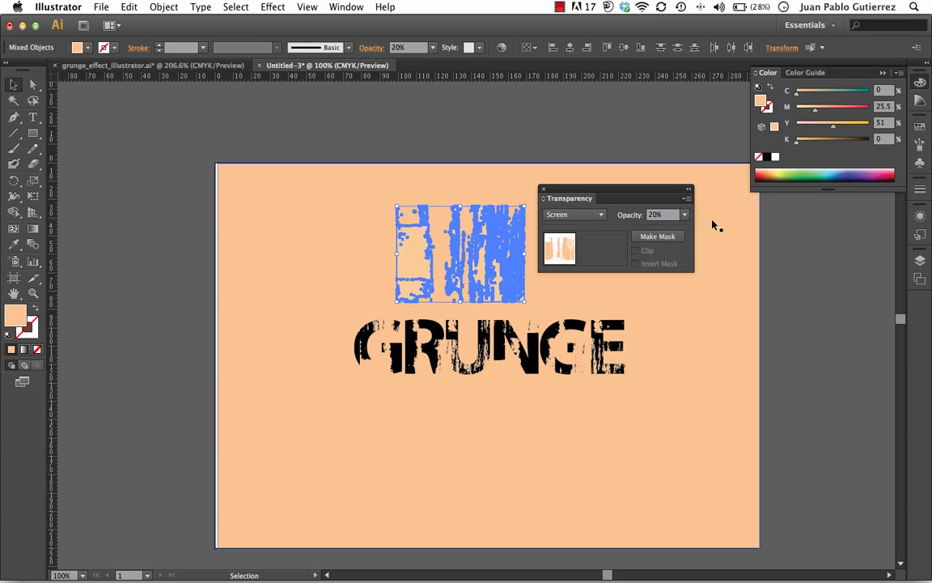
left_click_drag(660, 214, 192, 181)
type("30")
key("Return")
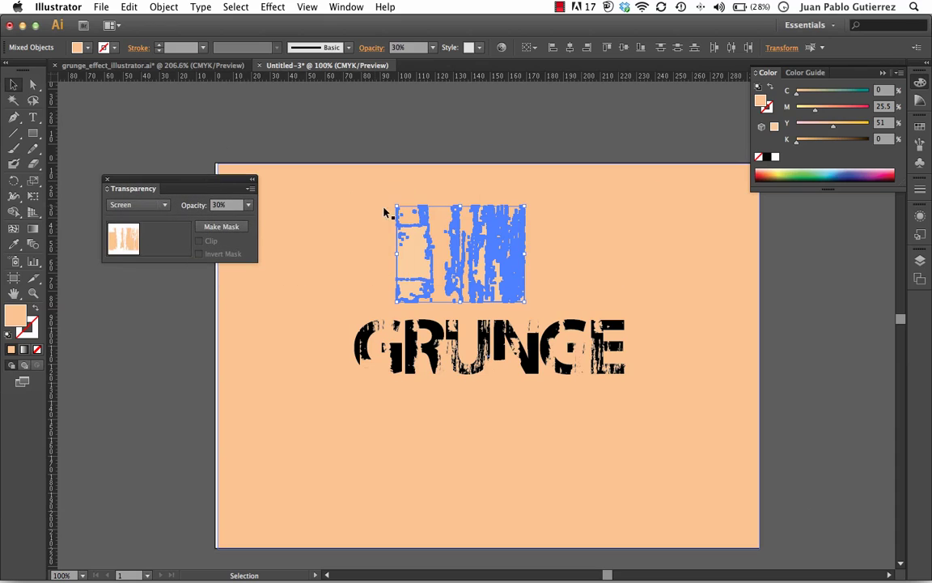
Step: Group the texture pieces and enlarge the group to about 150 mm wide, spanning the GRUNGE text
left_click(365, 213)
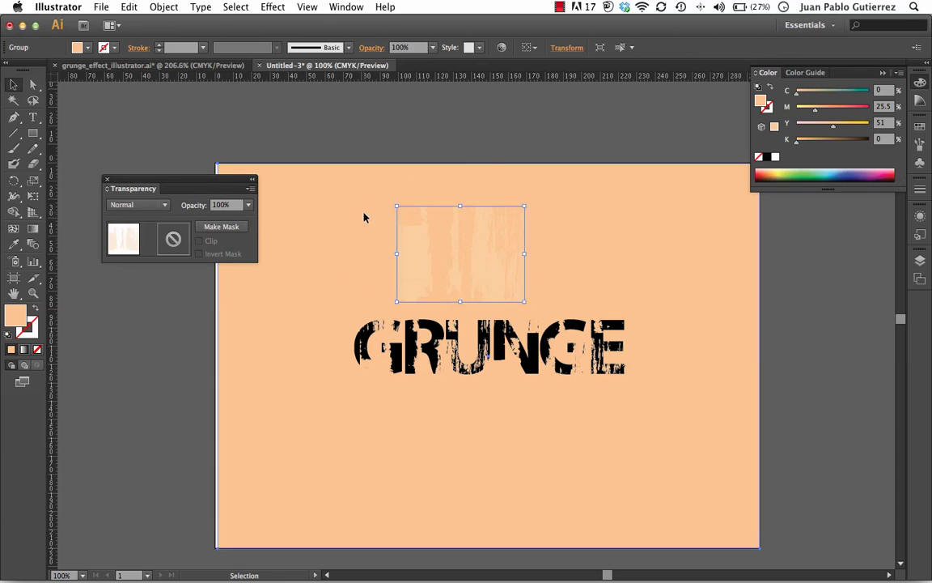
left_click(450, 258)
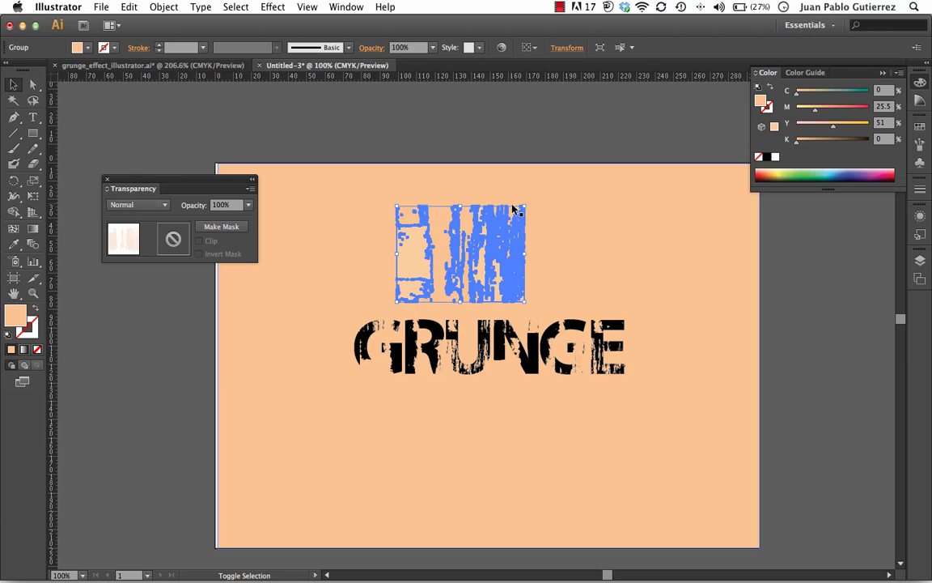
mouse_move(523, 208)
left_mouse_down()
mouse_move(605, 165)
mouse_move(493, 231)
mouse_move(523, 227)
left_mouse_up()
left_click(370, 258)
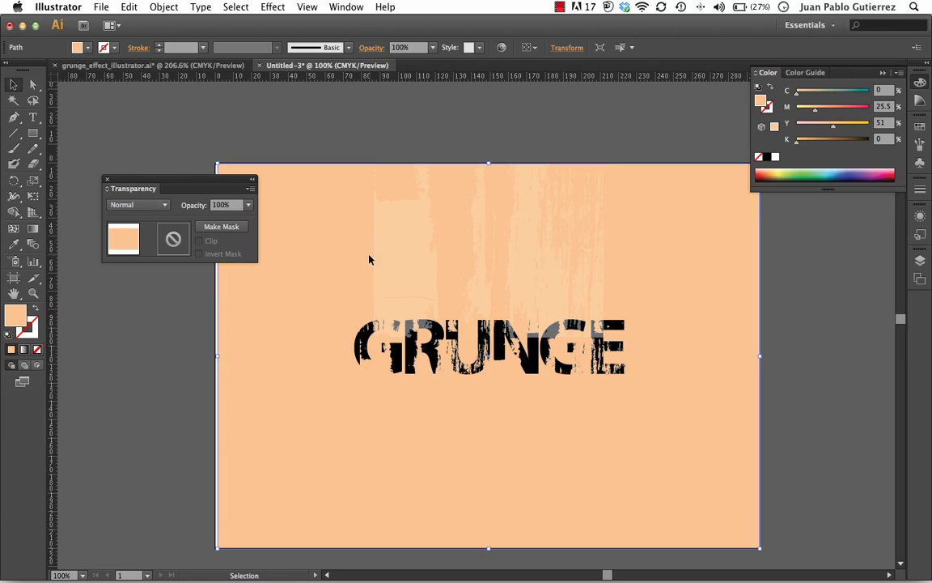
left_click(428, 261)
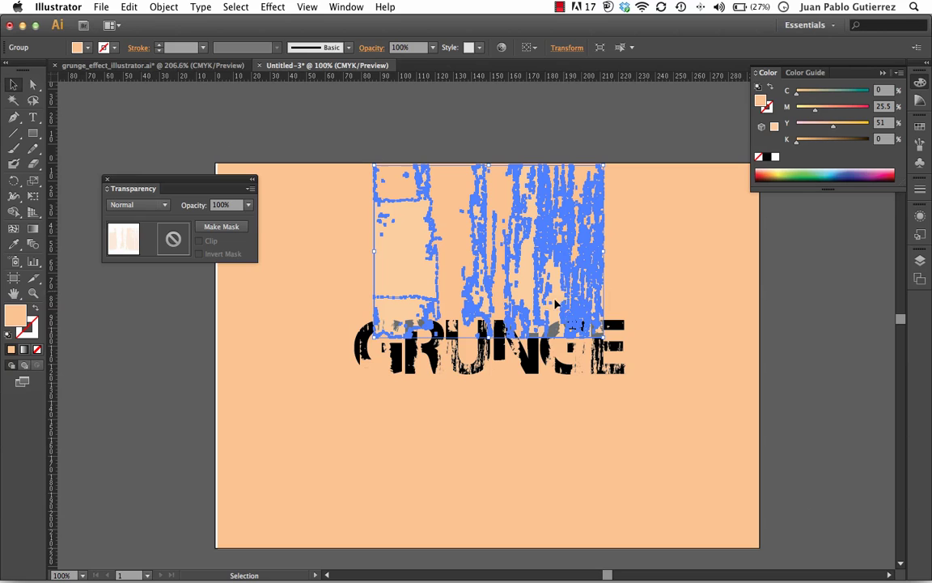
mouse_move(603, 333)
left_mouse_down()
mouse_move(614, 370)
mouse_move(620, 350)
mouse_move(656, 396)
mouse_move(607, 325)
left_mouse_up()
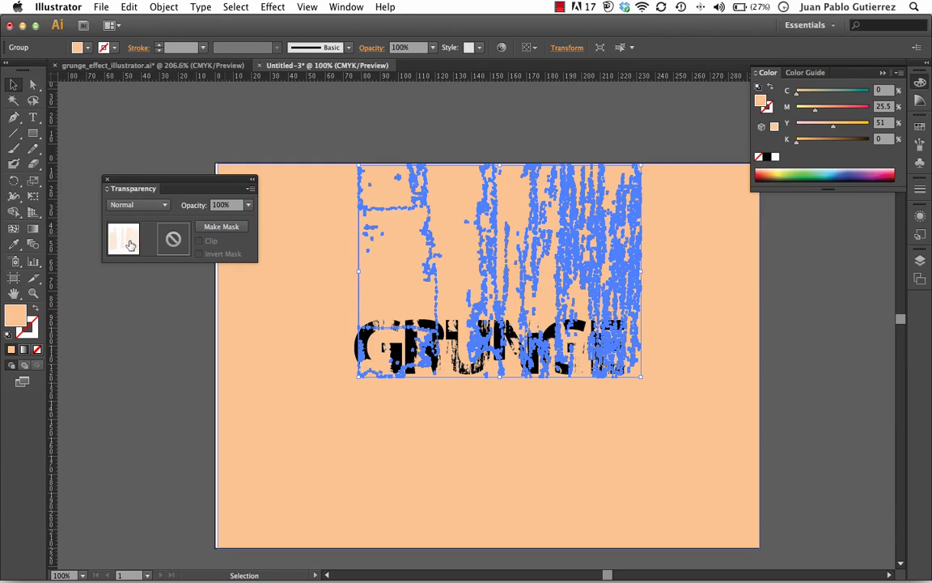
Step: Arrange the enlarged texture behind the GRUNGE text with the background rectangle at the very back, and inspect the result up close
left_click(302, 148)
left_click(401, 252)
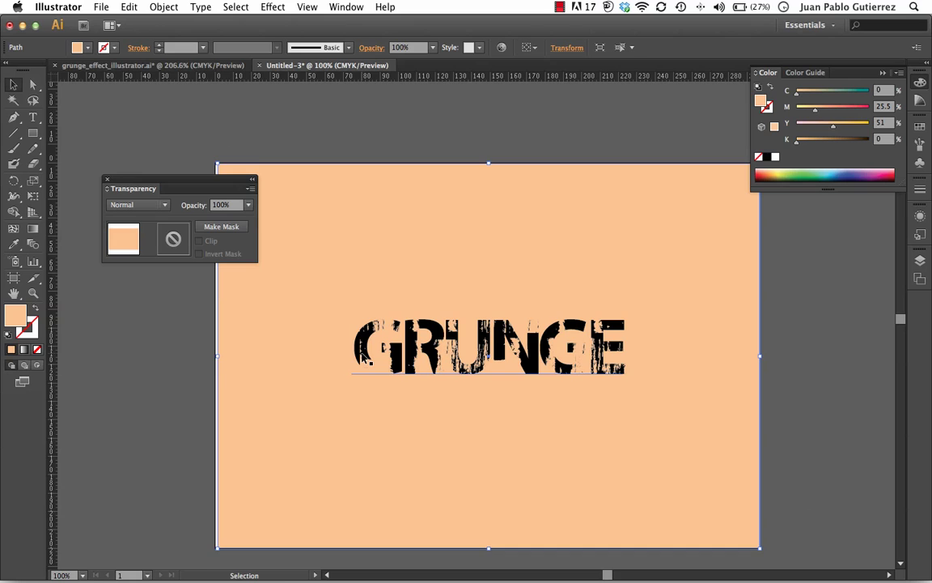
key("super+shift+[")
left_click(387, 292)
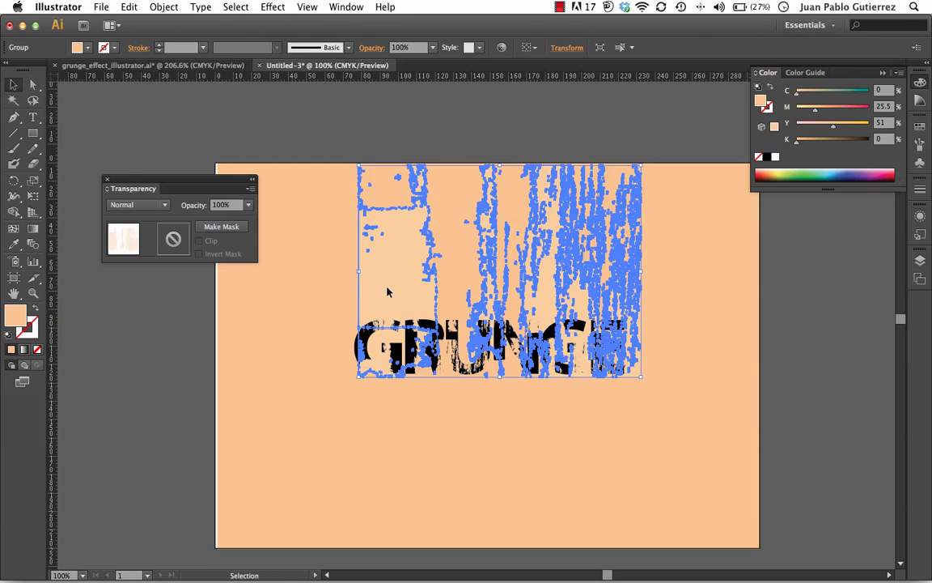
left_click_drag(307, 204, 710, 432)
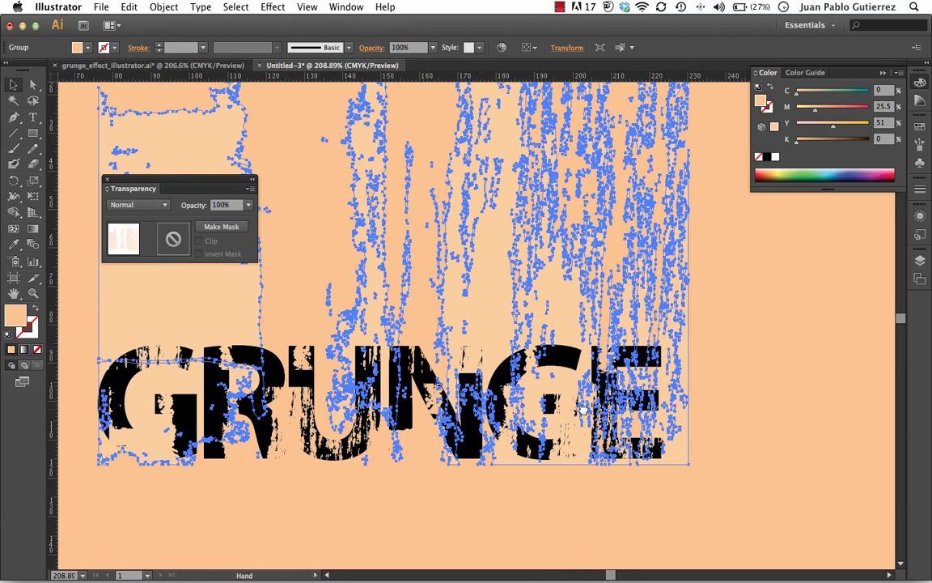
left_click(804, 381)
left_click_drag(460, 340, 564, 325)
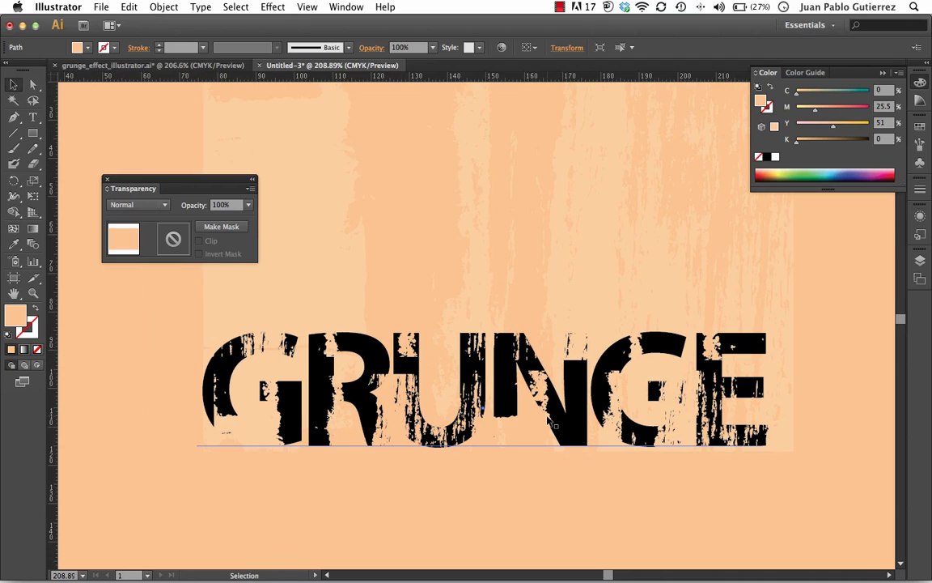
Step: Add a text line reading "a simple effect" below the left part of the GRUNGE text
key("super+minus")
key("t")
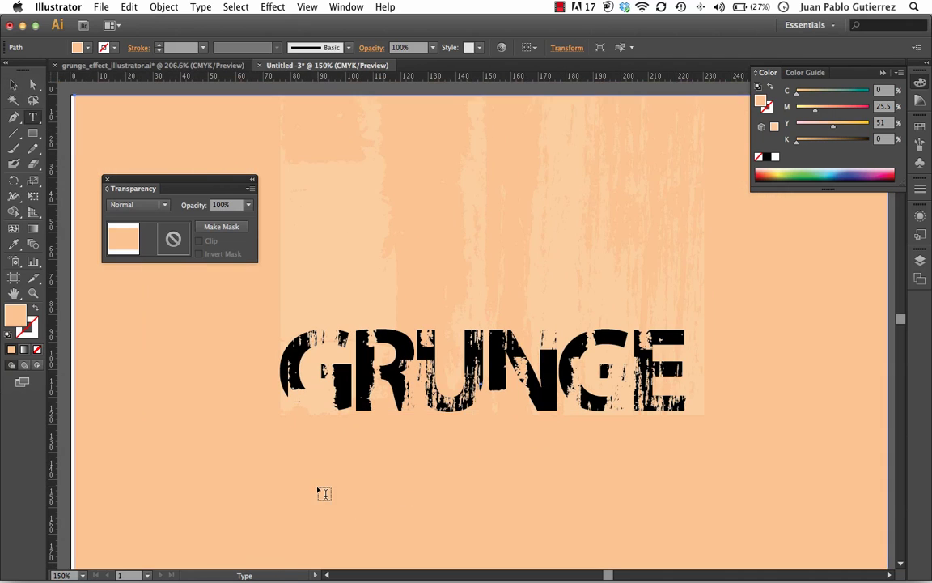
left_click(318, 486)
type("simple")
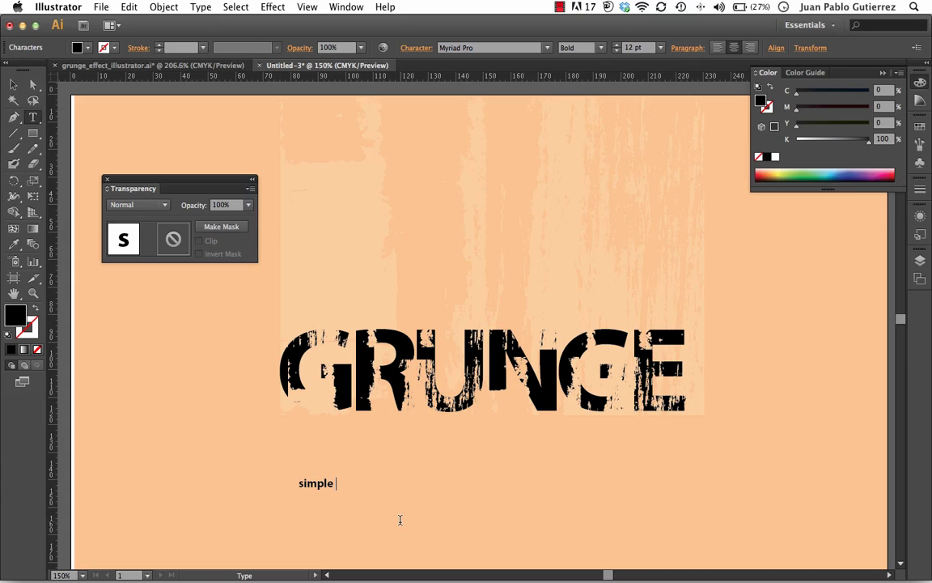
key("super+a")
type("a simple effect")
Step: Widen the letter spacing of the whole "a simple effect" line by three tracking increments
key("super+a")
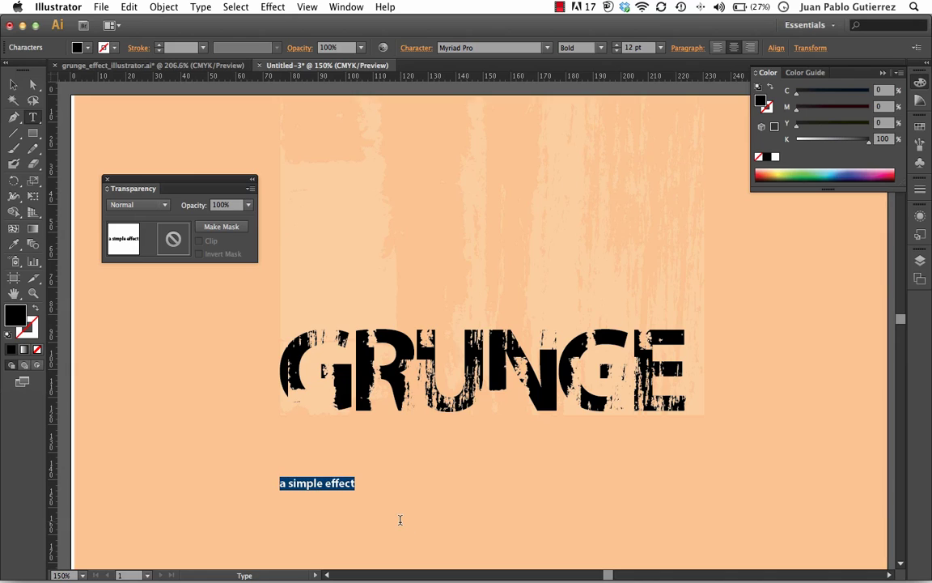
key("alt+Right")
key("alt+Right")
key("alt+Right")
key("alt+Right")
key("alt+Right")
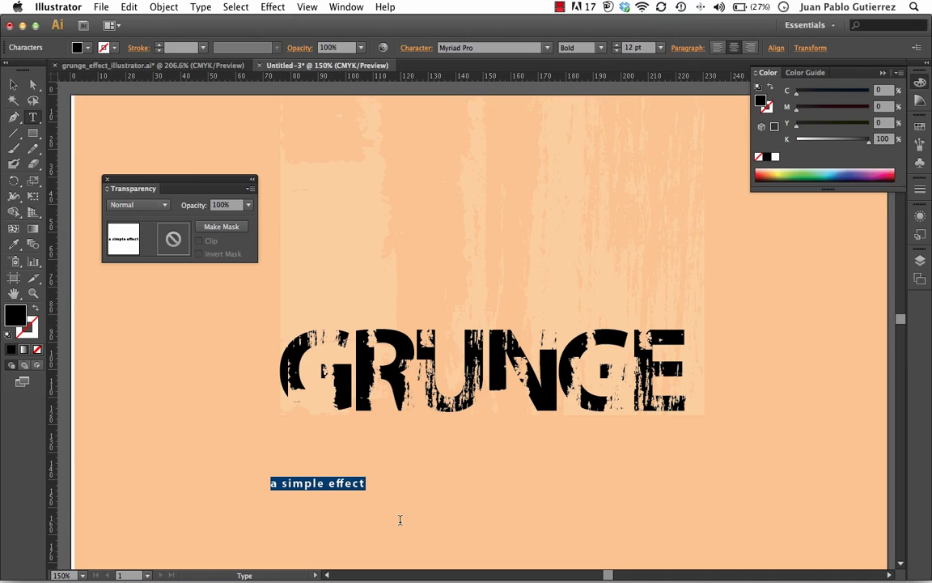
Step: Widen the letter spacing of the "a simple effect" caption by three more tracking increments and set its font style to Light Condensed
key("alt+Right")
key("alt+Right")
key("alt+Right")
key("alt+Right")
key("alt+Right")
key("alt+Right")
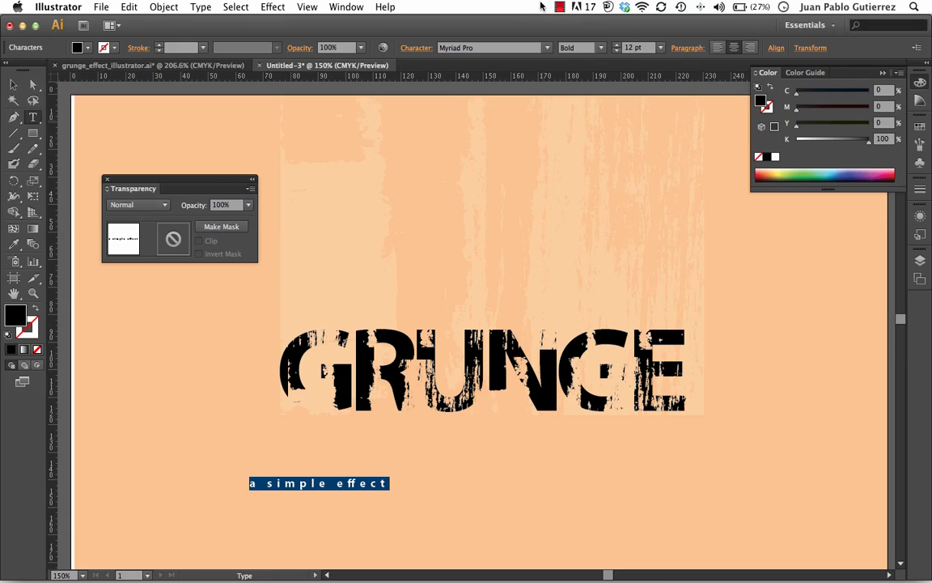
left_click(571, 48)
left_click(541, 58)
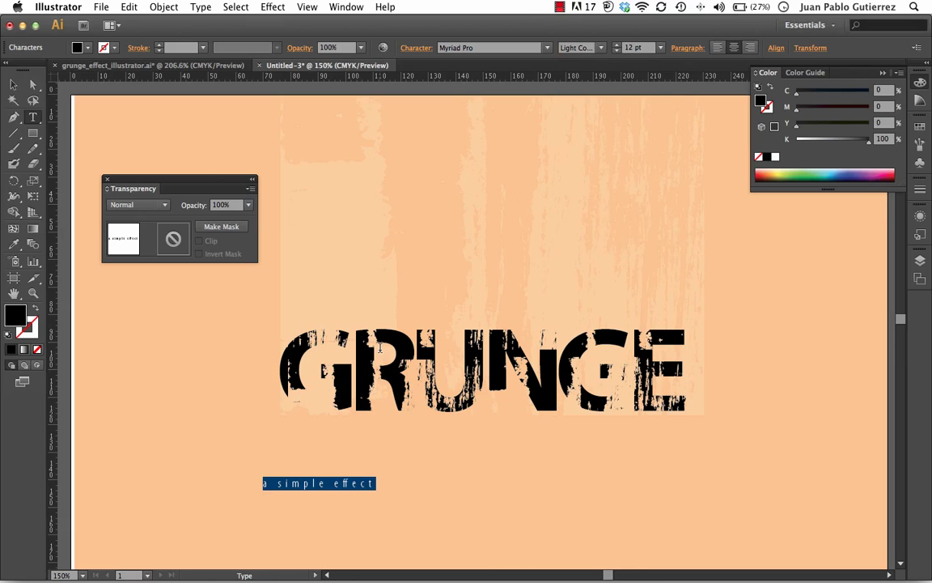
Step: Enlarge the "a simple effect" caption and place it directly beneath GRUNGE, sized slightly narrower than that word
left_click(13, 85)
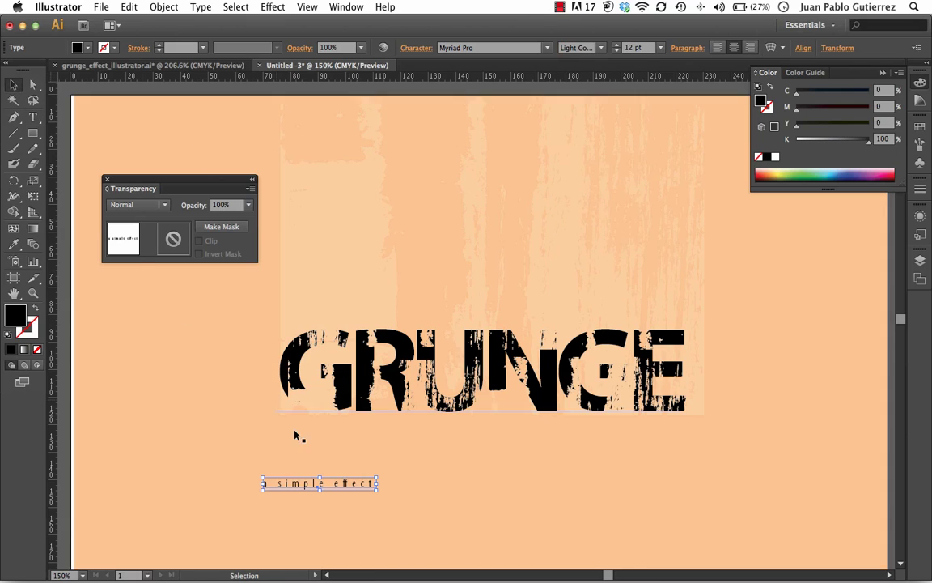
left_click_drag(374, 489, 657, 562)
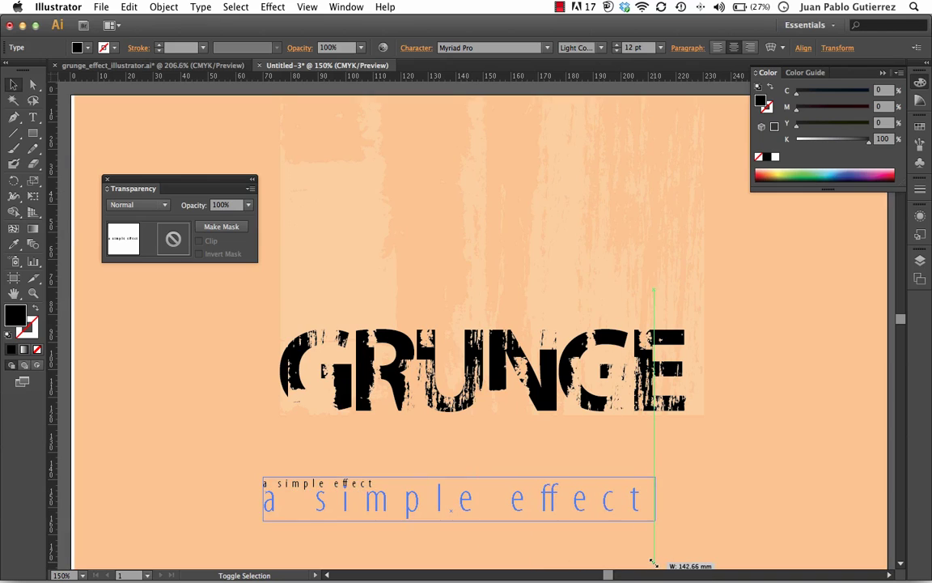
left_click_drag(572, 507, 603, 445)
left_click(733, 460)
key("super+0")
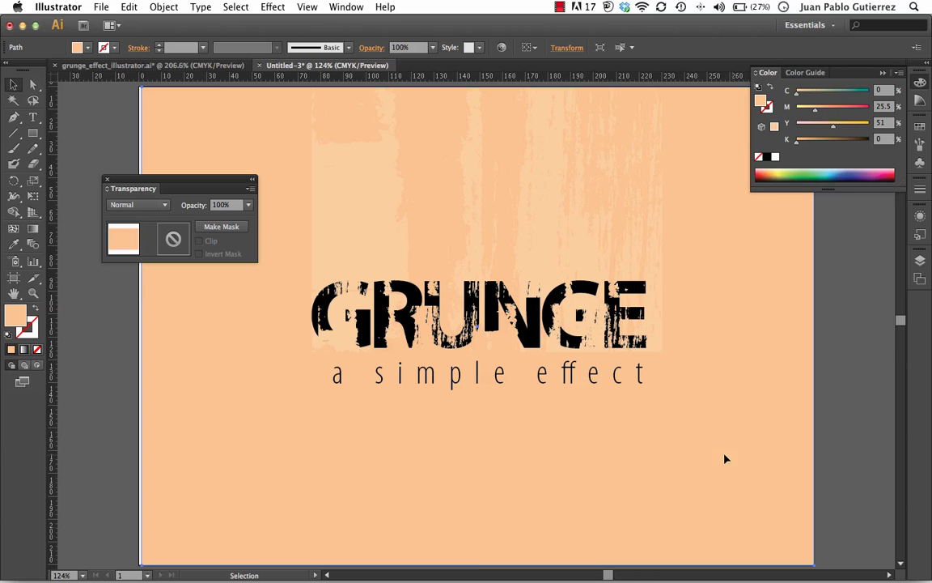
left_click(627, 372)
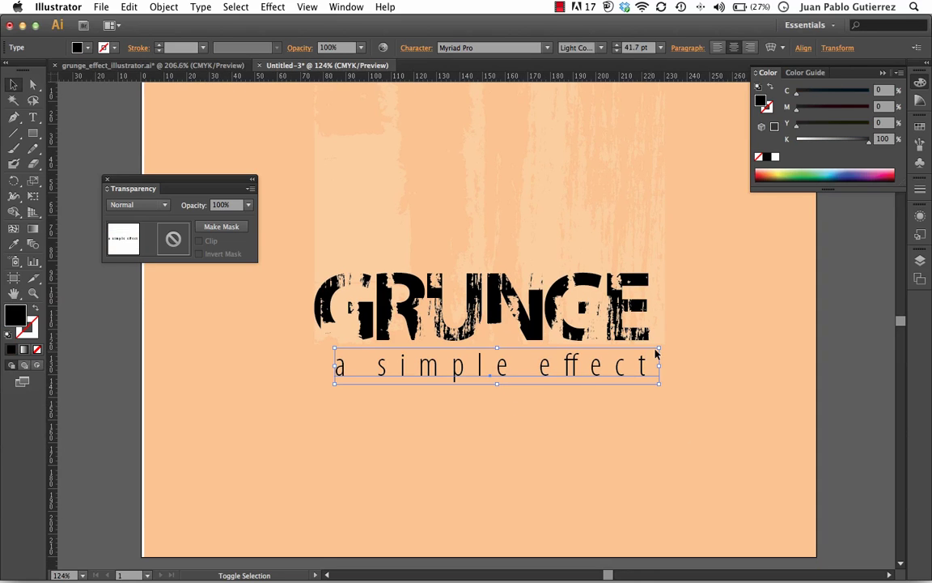
left_click_drag(658, 349, 631, 353)
left_click(710, 370, "shift")
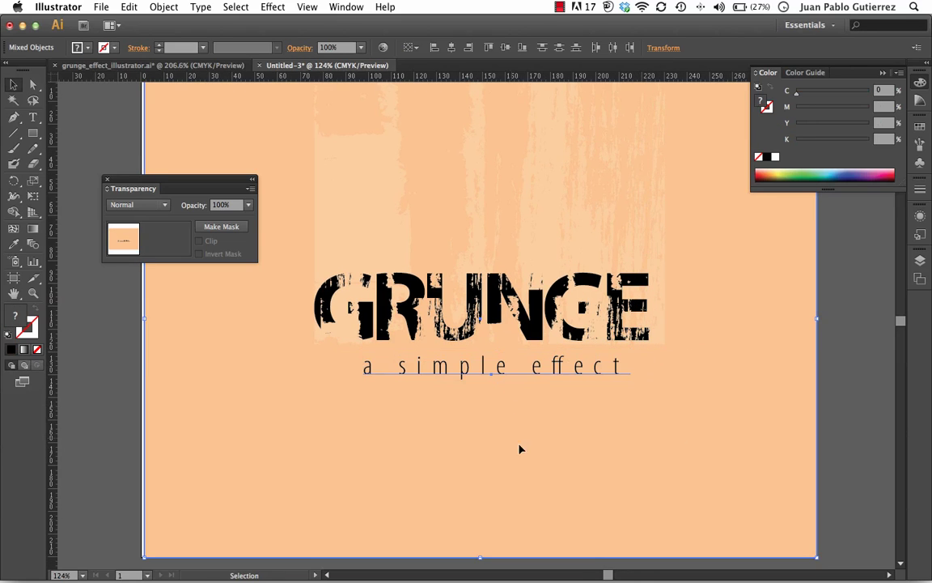
scroll(521, 421, "right", 1)
left_click_drag(520, 377, 511, 377)
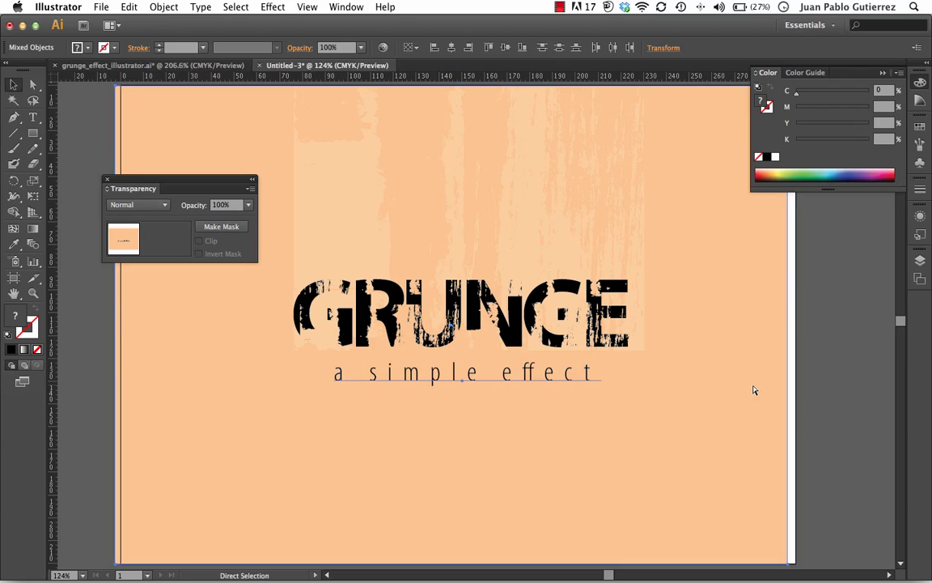
key("super+z")
left_click(818, 427)
key("super+1")
left_click_drag(485, 441, 494, 444)
left_click_drag(364, 393, 374, 391)
Step: Ungroup the texture behind GRUNGE and set the opacity of its pieces to 60%
left_click(520, 268)
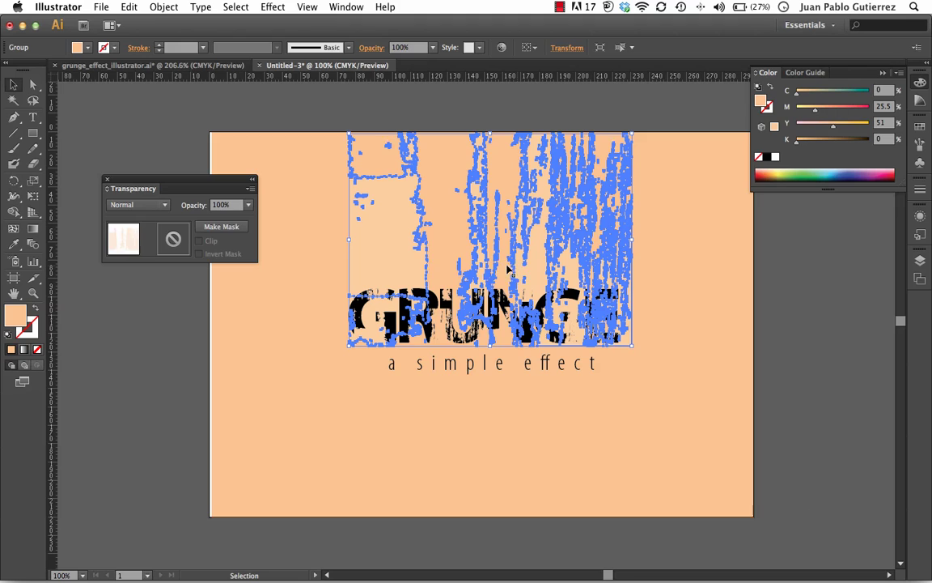
key("shift+super+g")
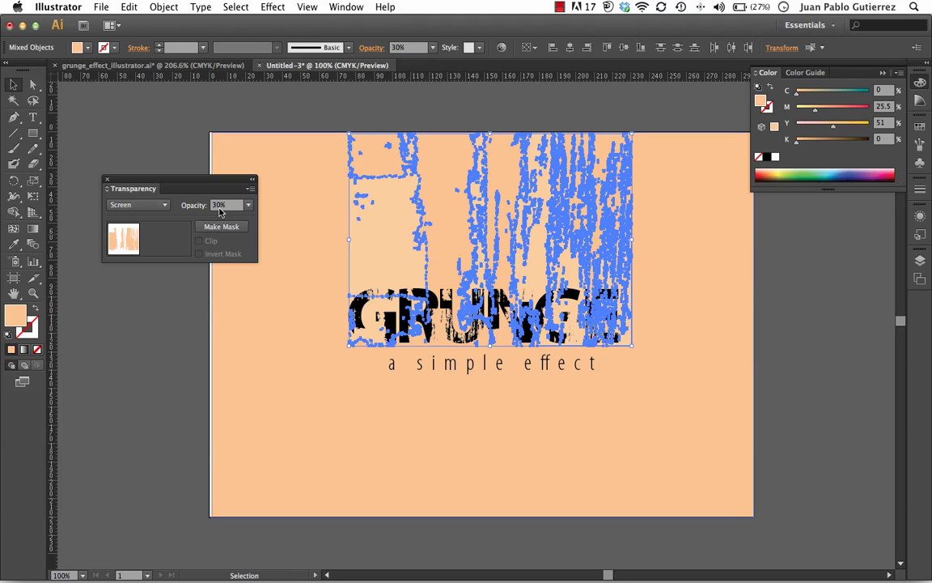
left_click_drag(228, 205, 154, 202)
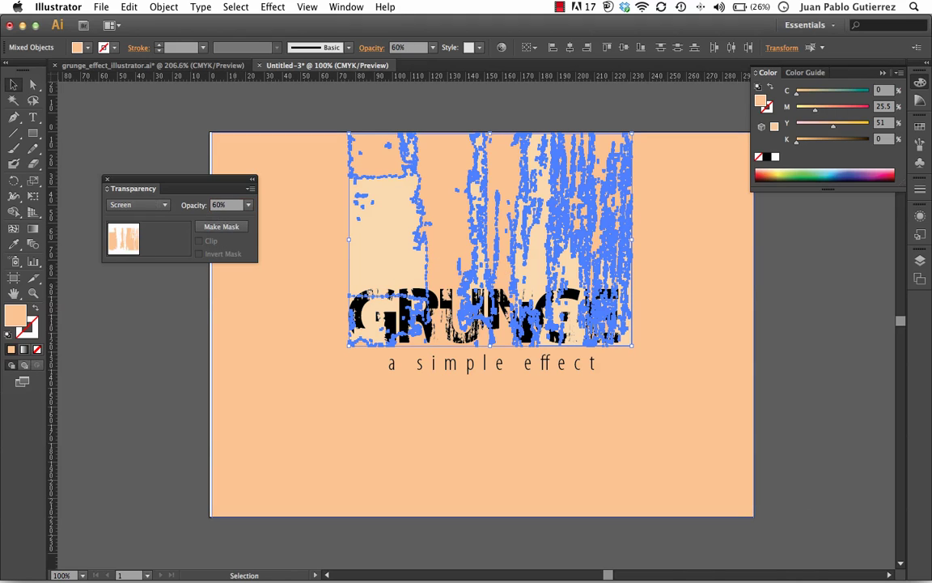
left_click(403, 409)
scroll(403, 406, "right", 2)
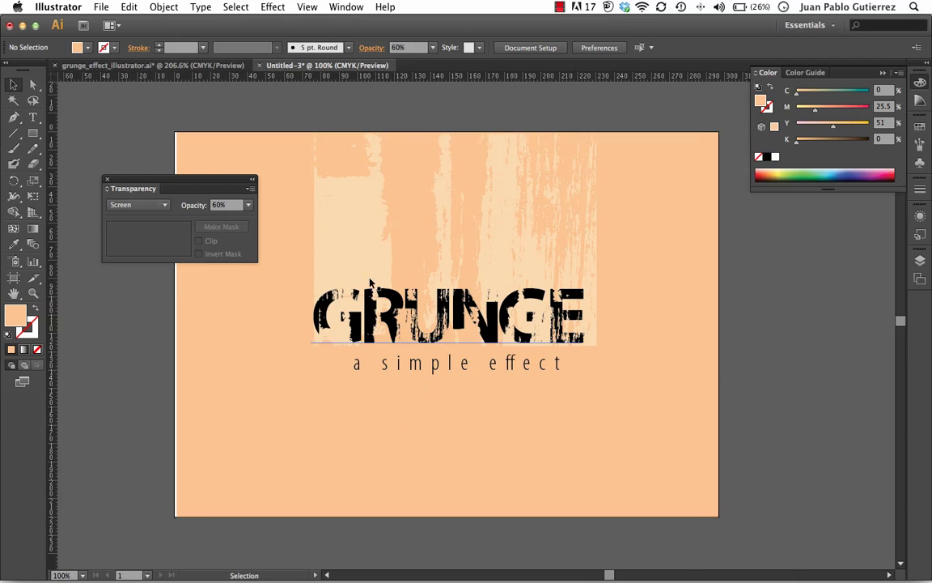
Step: Select all the ungrouped texture pieces behind the title together and lock them
left_click(328, 253)
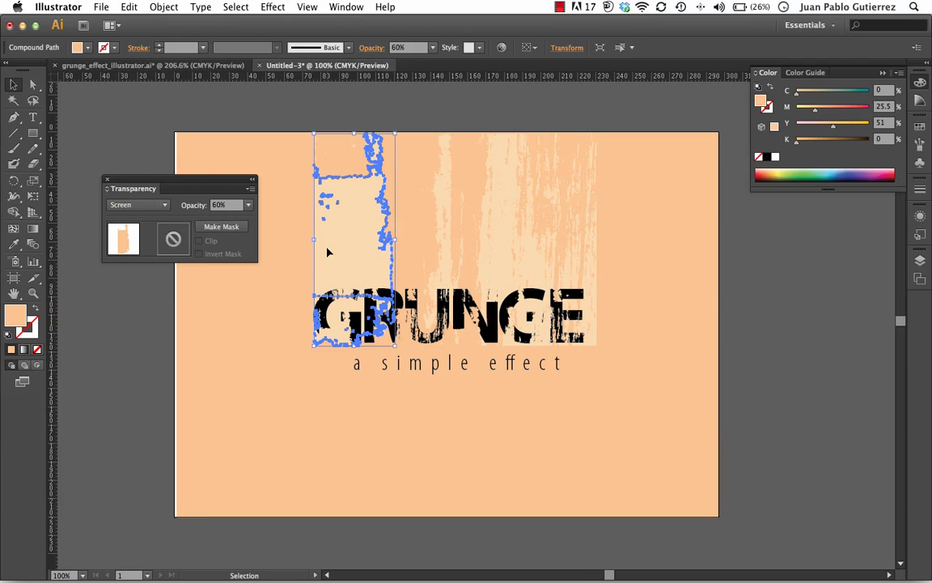
left_click(250, 150)
left_click_drag(273, 134, 684, 250)
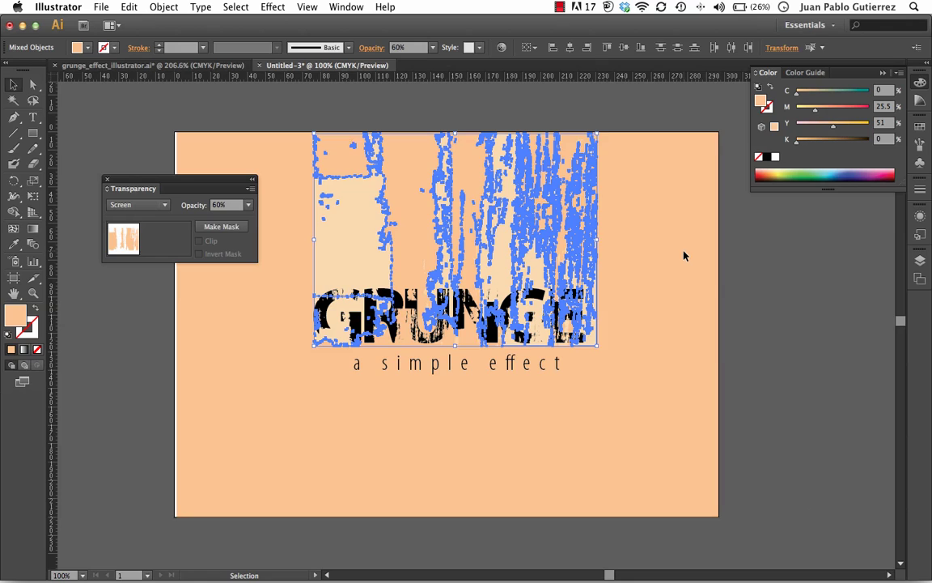
key("super+2")
Step: Replace the word GRUNGE with BLUEMELON in the masked title, deselect it, and hide the transparency settings
key("t")
double_click(454, 317)
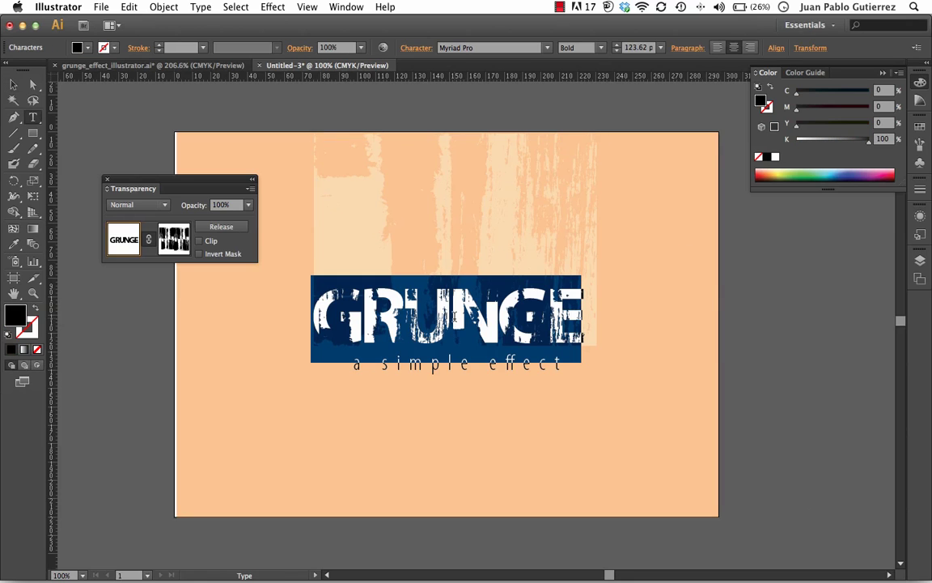
type("BLUEMELON")
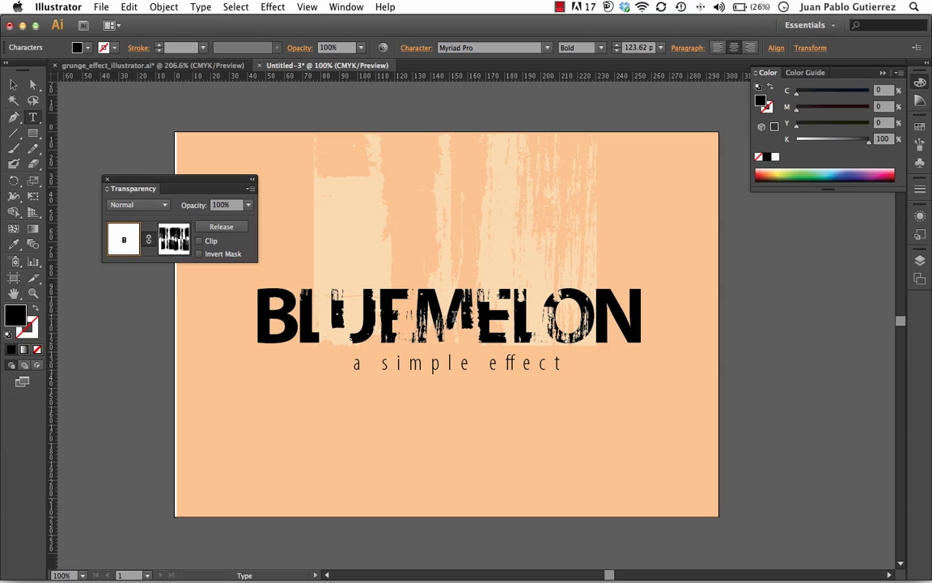
key("Escape")
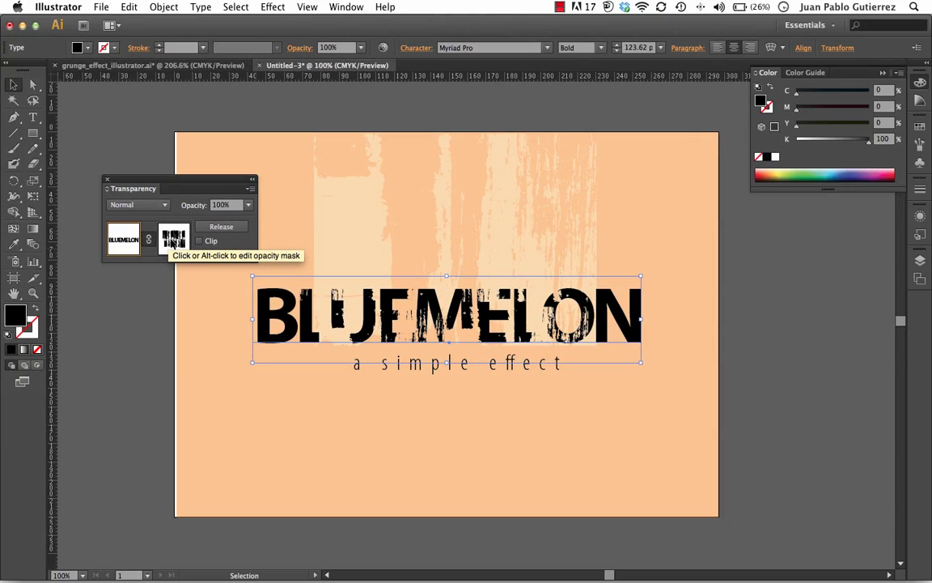
left_click(758, 318)
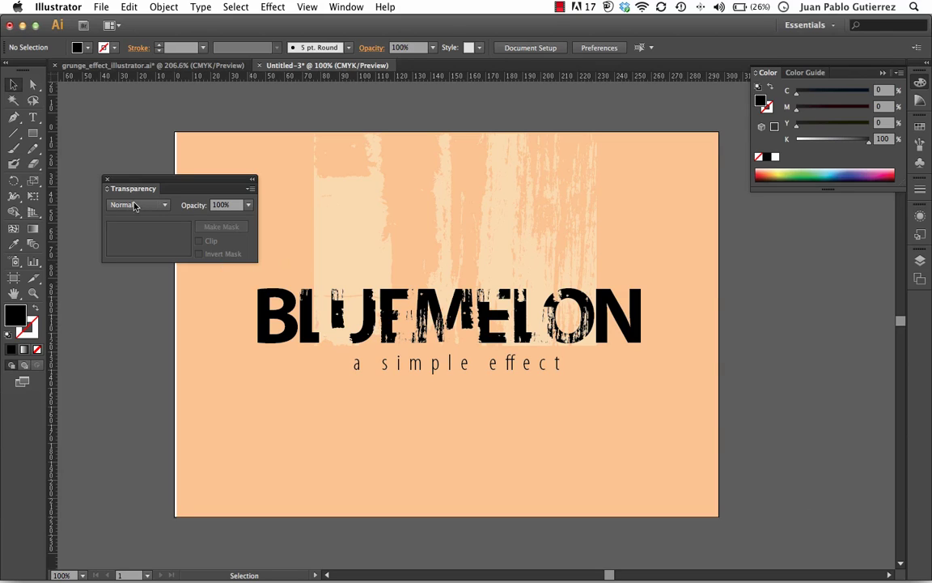
left_click(107, 179)
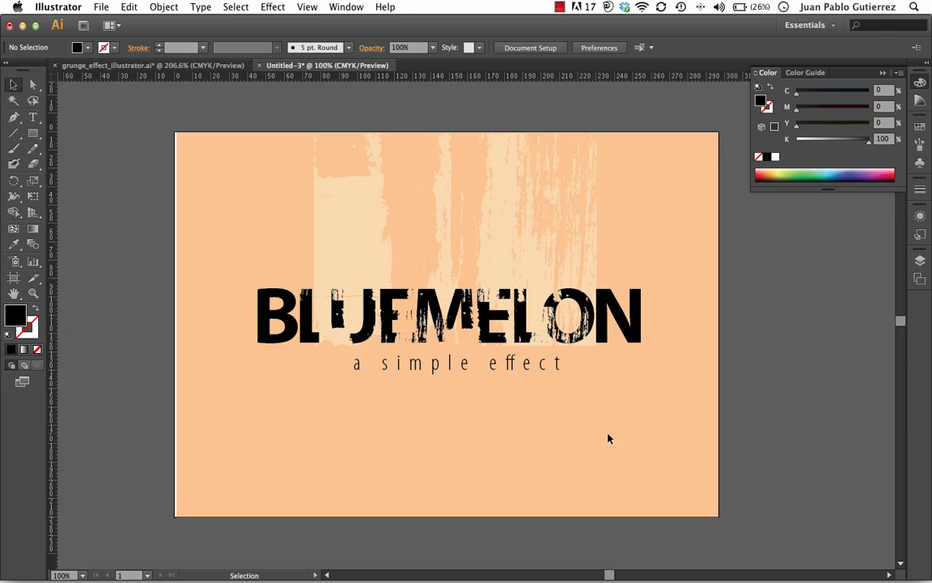